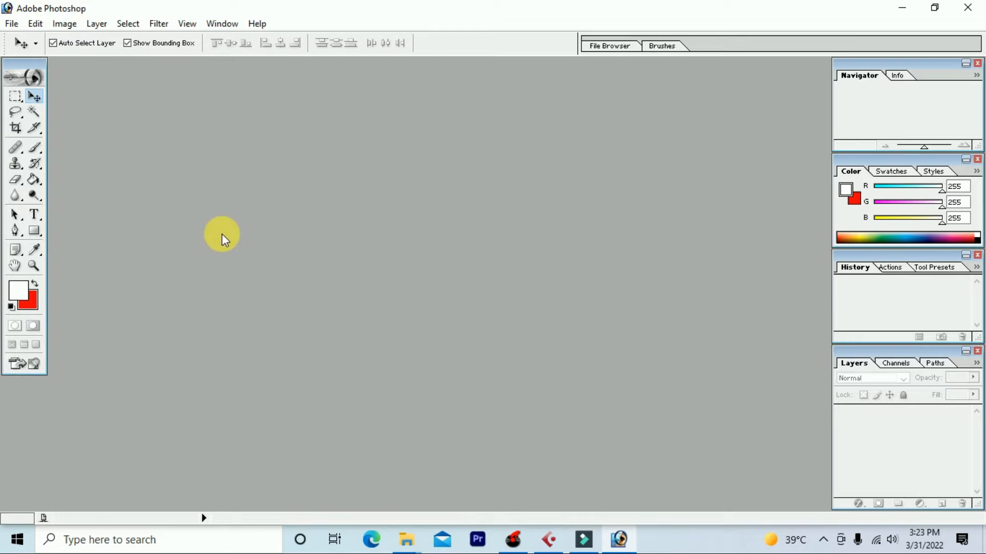
Create a new white RGB document using the 1920 x 1080 HDTV 1080i preset at 72 pixels/inch
{"action": "left_click", "coordinate": [12, 24]}
{"action": "left_click", "coordinate": [62, 38]}
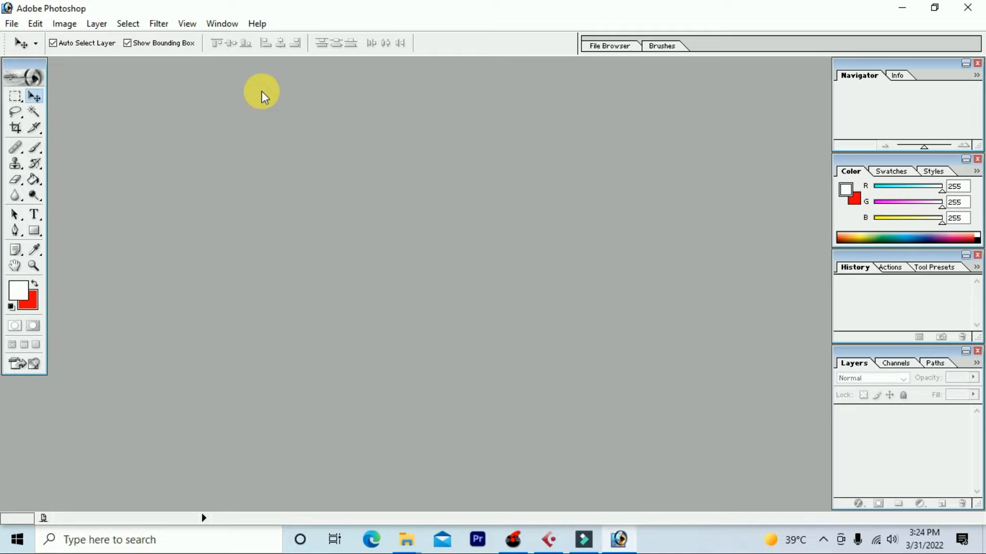
{"action": "left_click_drag", "start_coordinate": [551, 319], "coordinate": [457, 132]}
{"action": "left_click", "coordinate": [471, 194]}
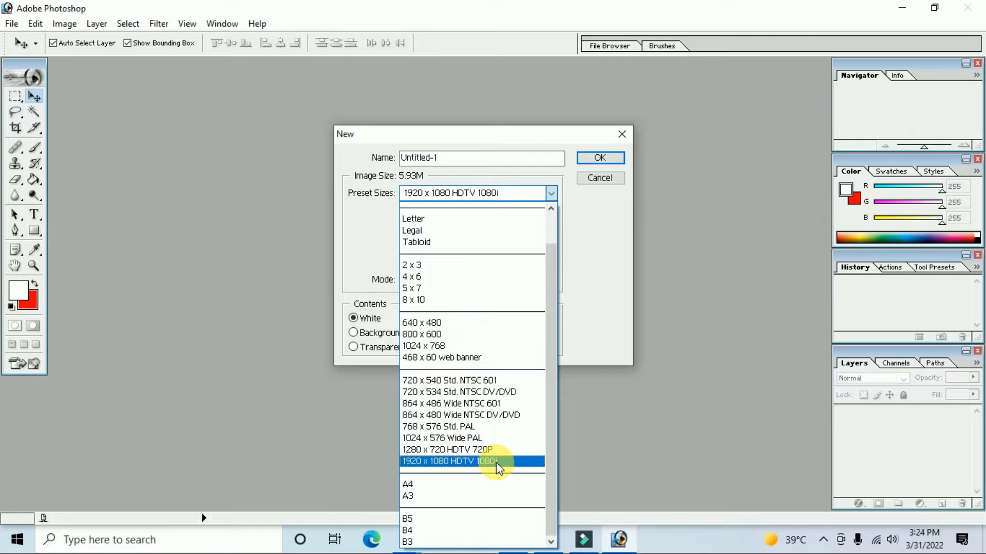
{"action": "left_click", "coordinate": [440, 462]}
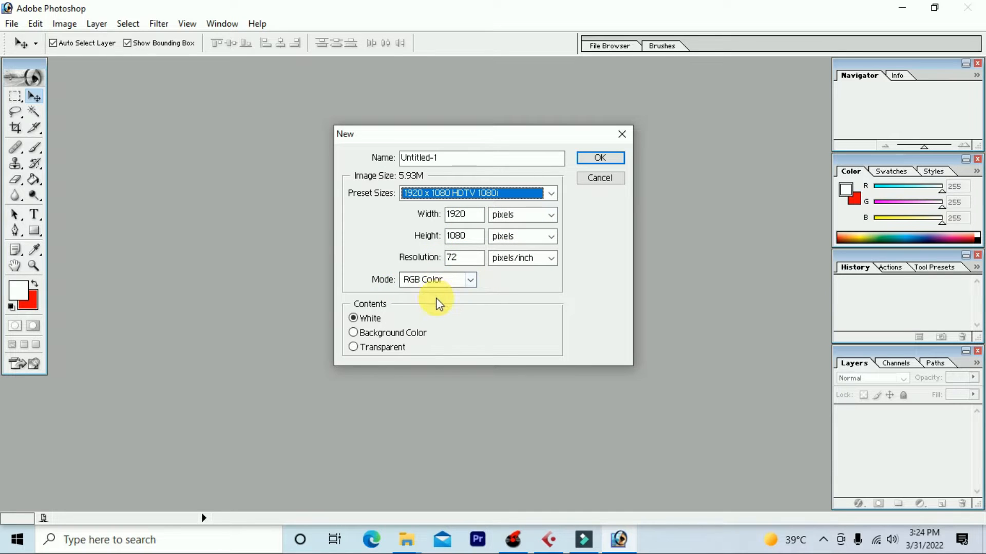
{"action": "left_click", "coordinate": [600, 160]}
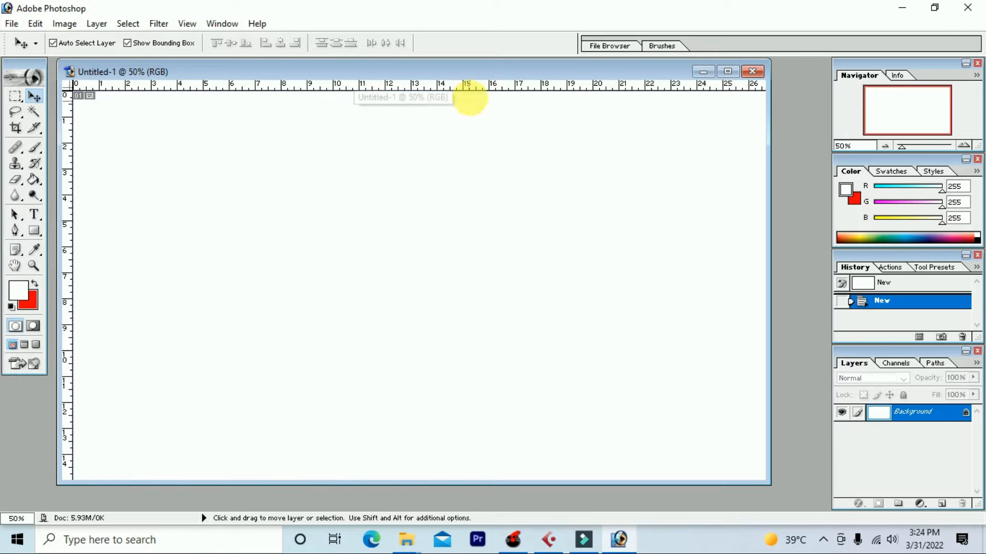
{"action": "mouse_move", "coordinate": [467, 75]}
{"action": "left_mouse_down"}
{"action": "mouse_move", "coordinate": [497, 88]}
{"action": "mouse_move", "coordinate": [476, 83]}
{"action": "left_mouse_up"}
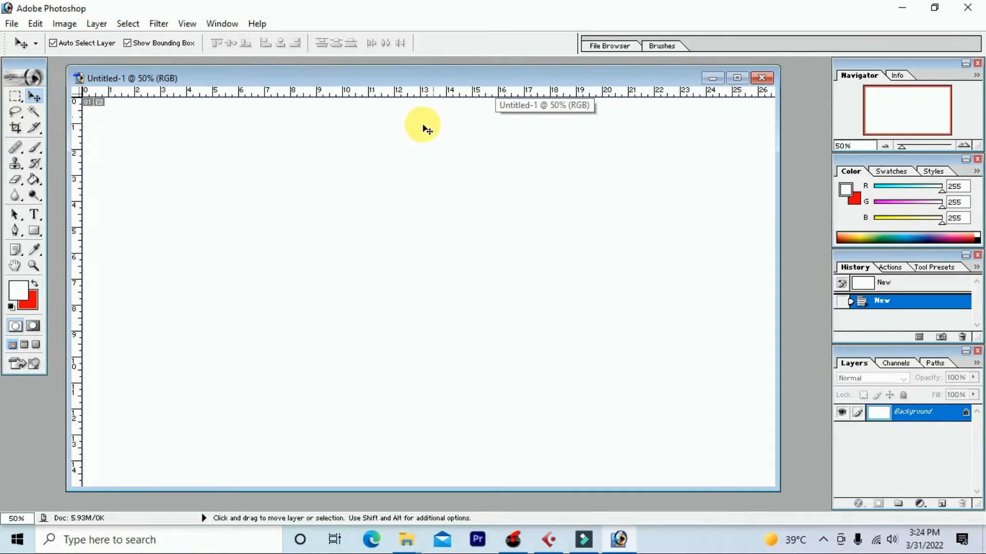
Swap the foreground and background colors and accept red FF0000 as the foreground color
{"action": "left_click", "coordinate": [35, 285]}
{"action": "left_click", "coordinate": [18, 291]}
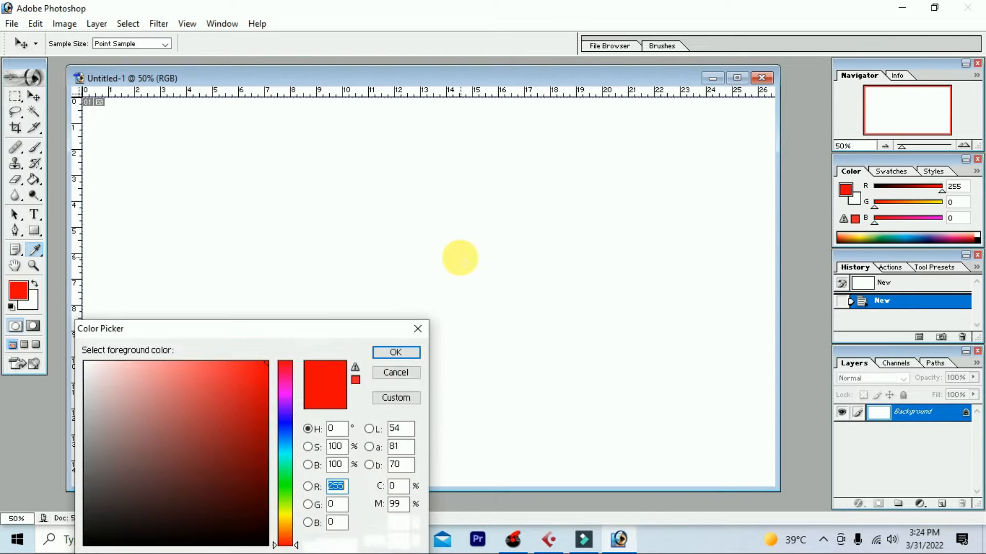
{"action": "left_click_drag", "start_coordinate": [324, 330], "coordinate": [347, 201]}
{"action": "left_click_drag", "start_coordinate": [258, 323], "coordinate": [315, 198]}
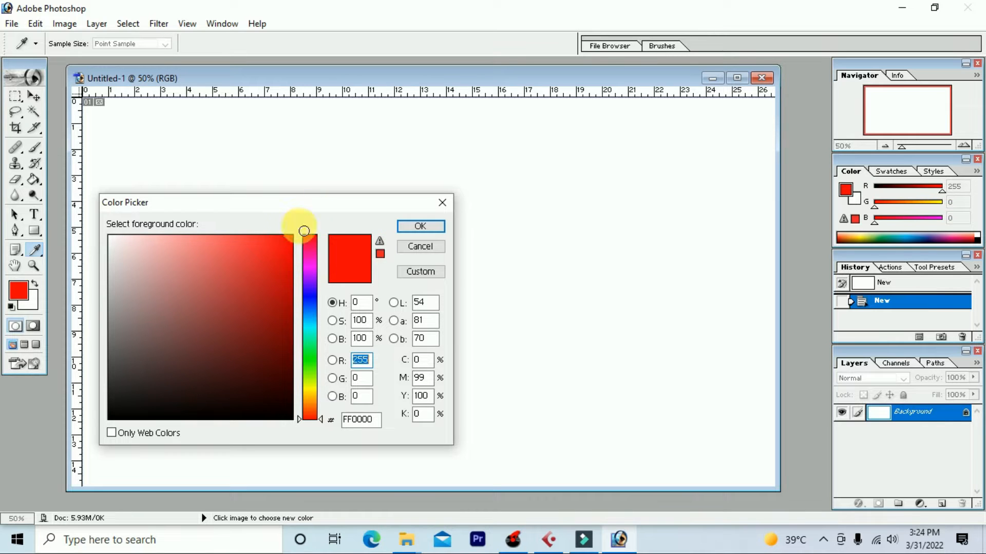
{"action": "left_click", "coordinate": [414, 229]}
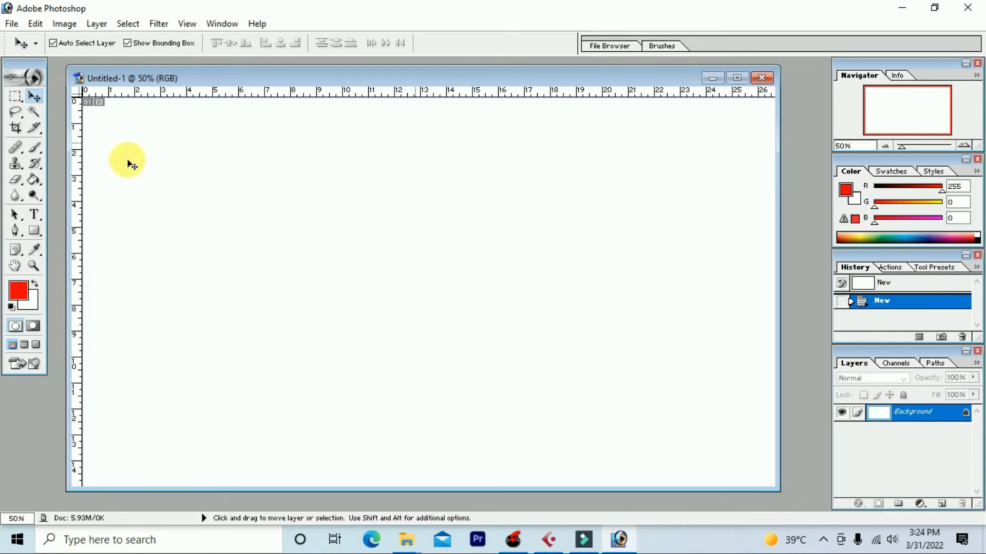
Add the placeholder text GJGHG near the upper-left corner of the canvas and select all of it
{"action": "left_click", "coordinate": [36, 216]}
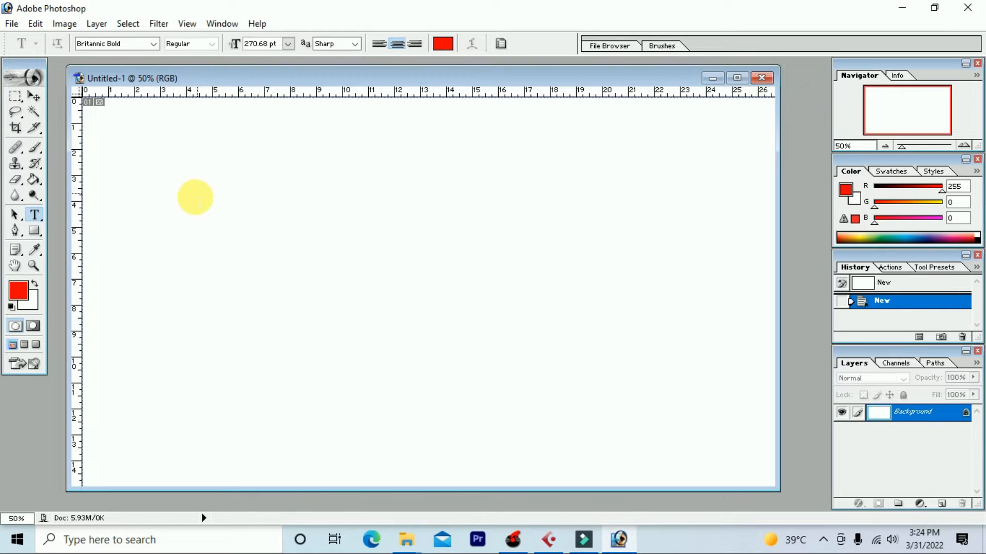
{"action": "left_click", "coordinate": [203, 201]}
{"action": "type", "text": "GJGHG"}
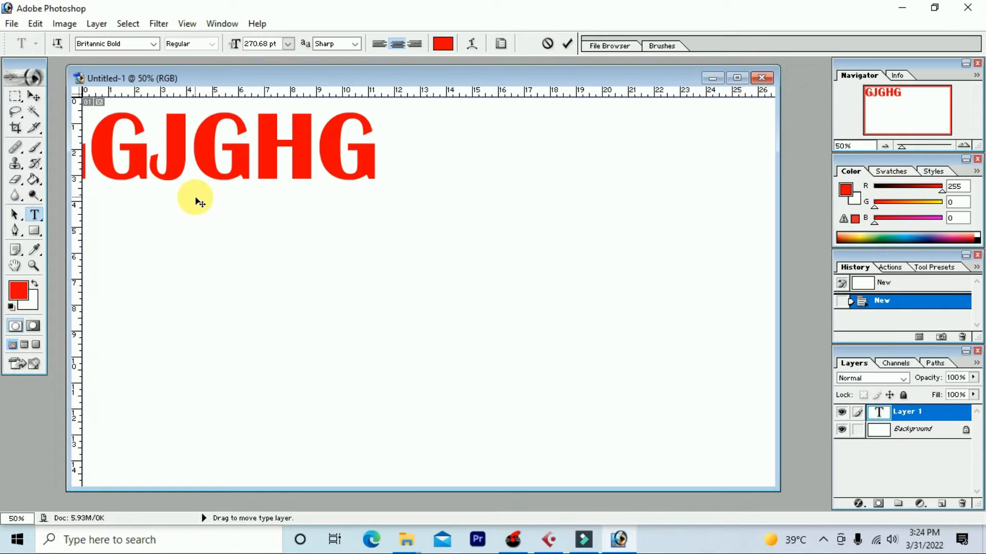
{"action": "key", "text": "ctrl+a"}
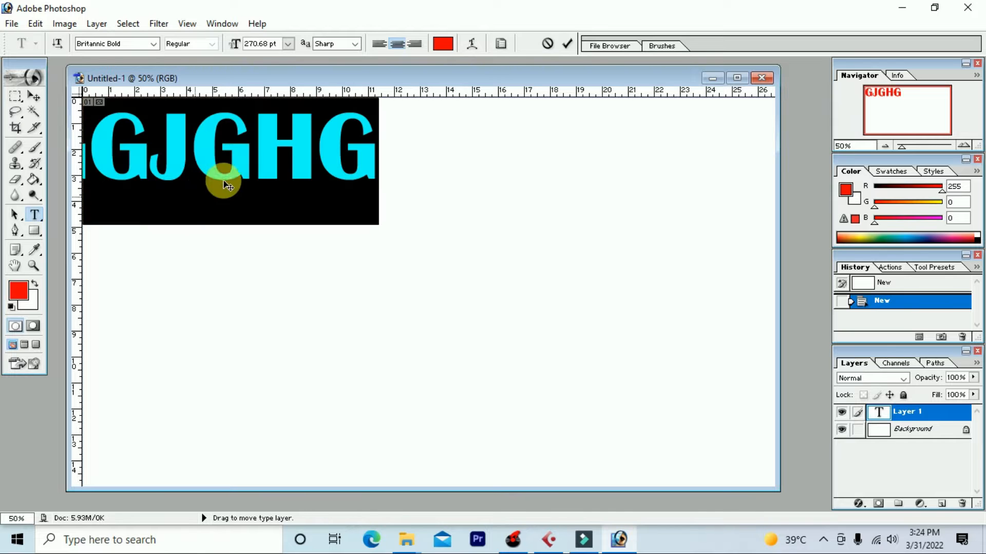
Switch to File Explorer and copy the name of the BHAJAN LOOP 160 BPM S-E folder in REX2
{"action": "mouse_move", "coordinate": [401, 548]}
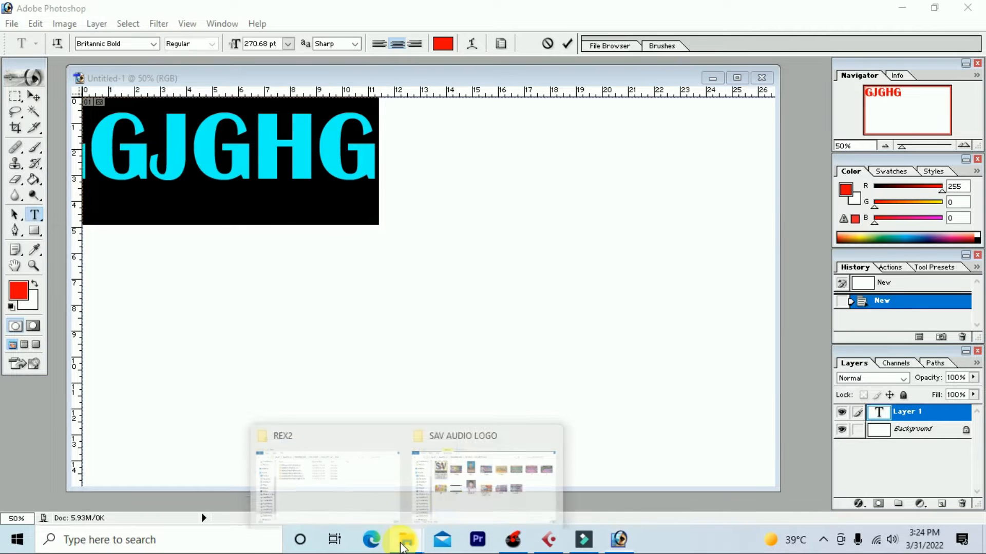
{"action": "left_click", "coordinate": [355, 485]}
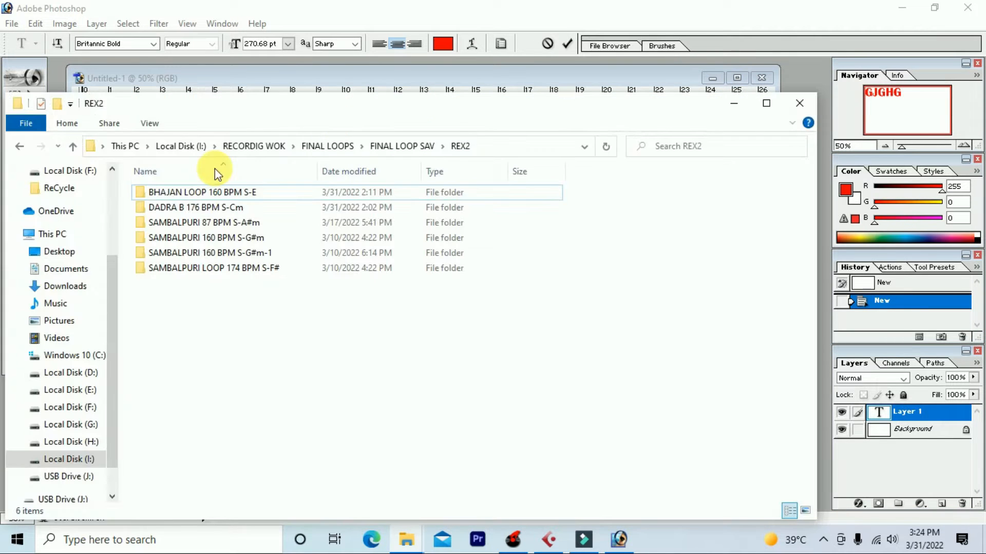
{"action": "left_click", "coordinate": [238, 194]}
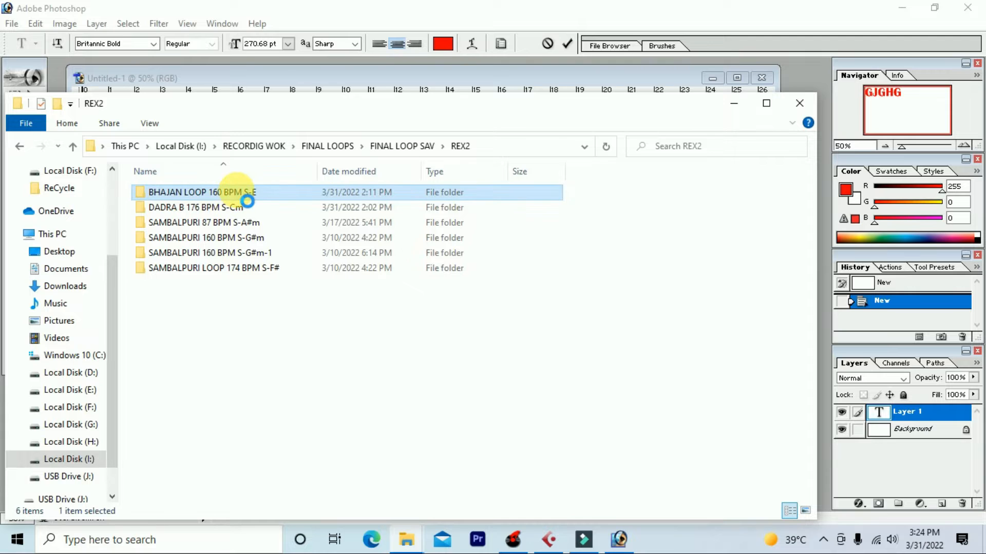
{"action": "right_click", "coordinate": [236, 190]}
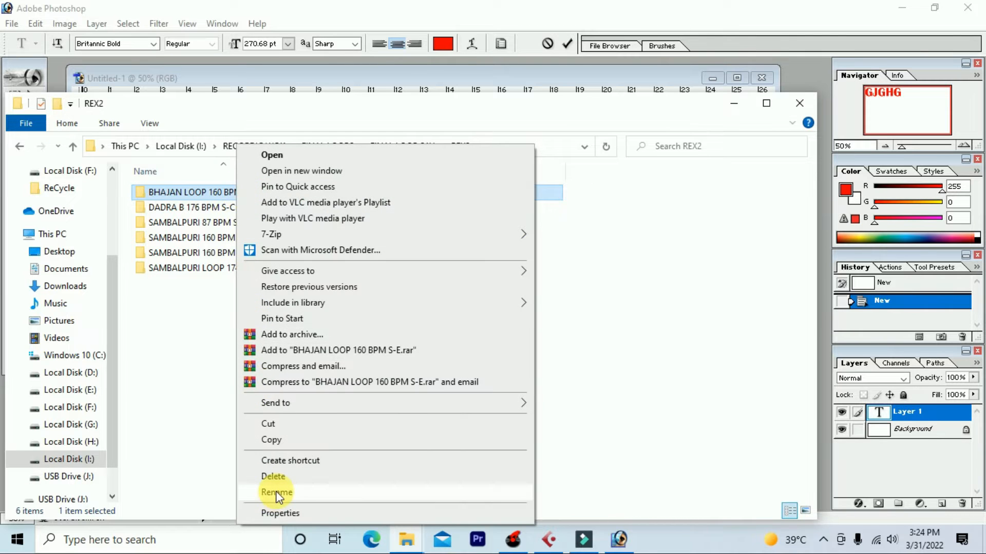
{"action": "left_click", "coordinate": [274, 493]}
{"action": "right_click", "coordinate": [231, 192]}
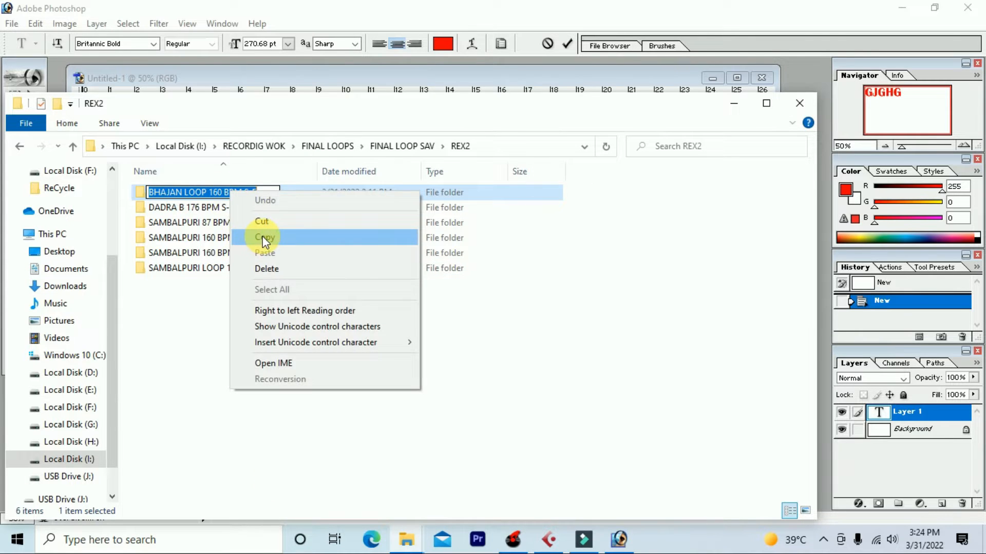
{"action": "left_click", "coordinate": [264, 238]}
Return to Photoshop and replace the placeholder text with the copied name BHAJAN LOOP 160 BPM S-E
{"action": "left_click", "coordinate": [617, 540]}
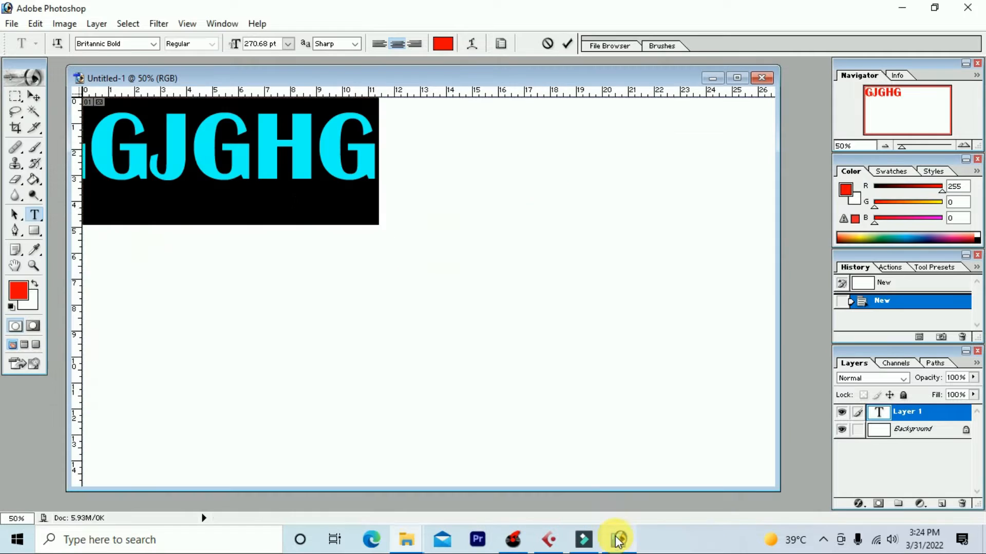
{"action": "left_click", "coordinate": [297, 175]}
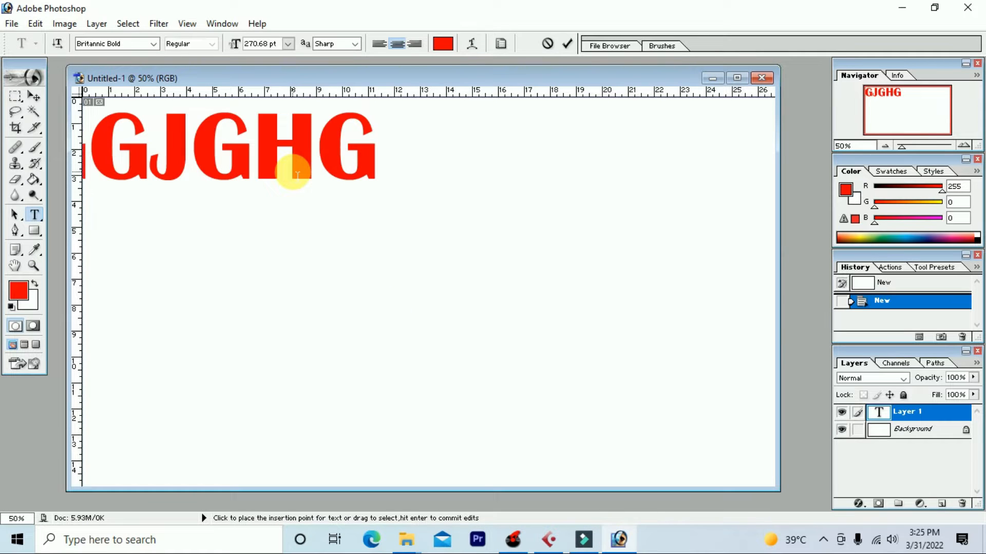
{"action": "key", "text": "ctrl+a"}
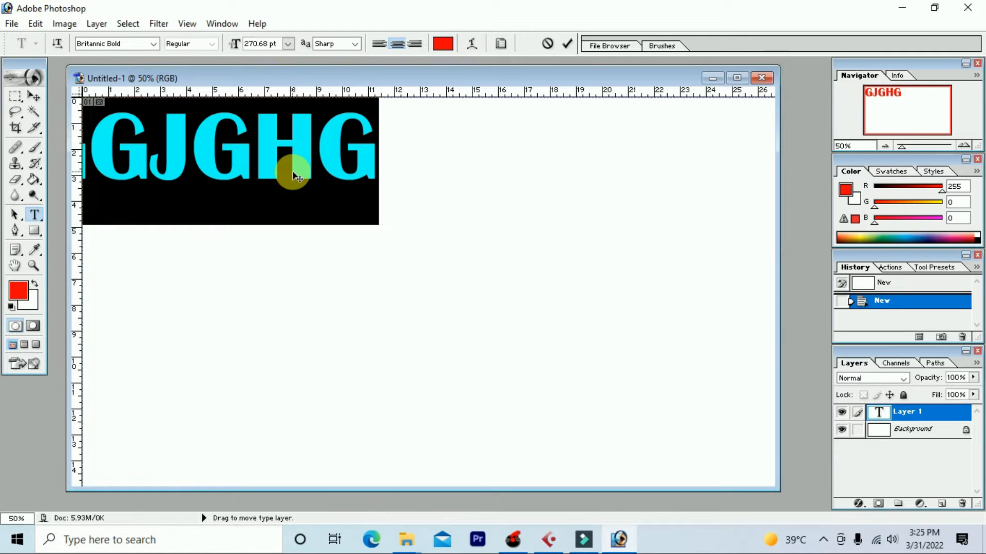
{"action": "key", "text": "ctrl+v"}
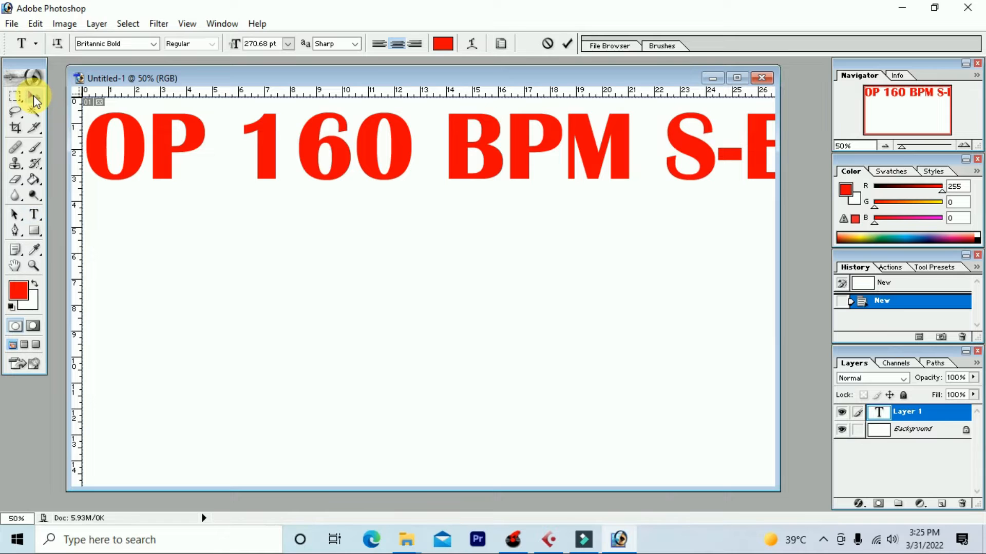
{"action": "left_click", "coordinate": [34, 97]}
{"action": "left_click", "coordinate": [296, 193]}
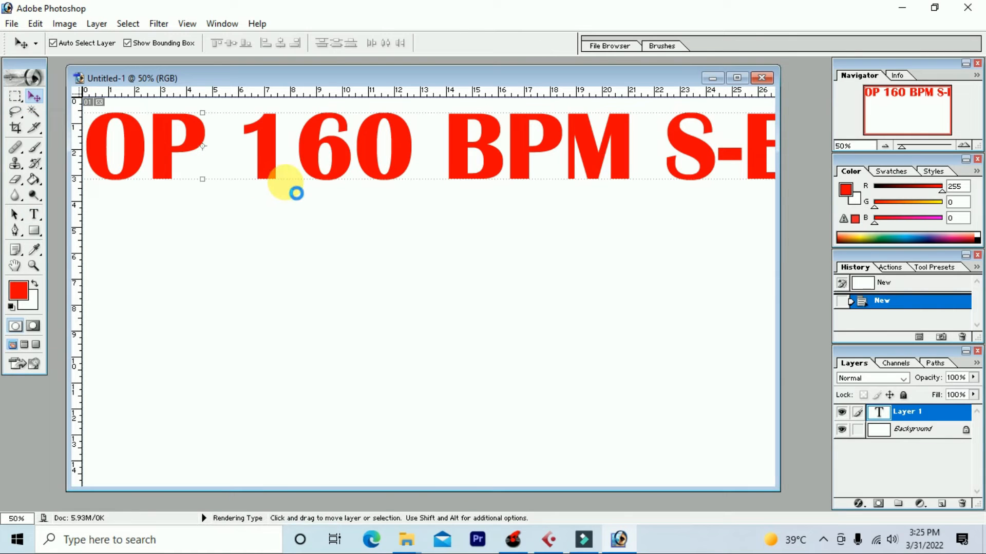
Scale the title text to about 55% width and 74% height so it fits across the canvas
{"action": "key", "text": "ctrl+minus"}
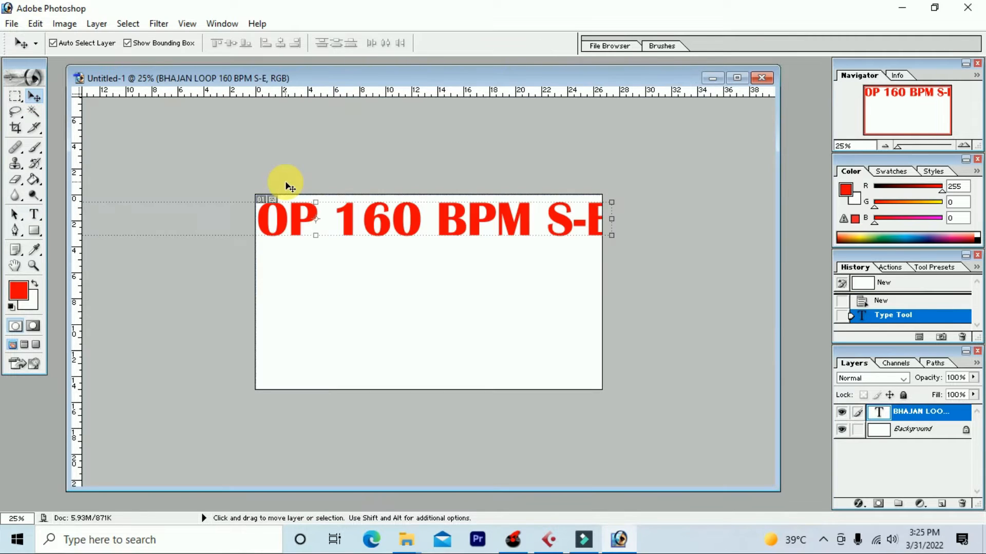
{"action": "key", "text": "ctrl+minus"}
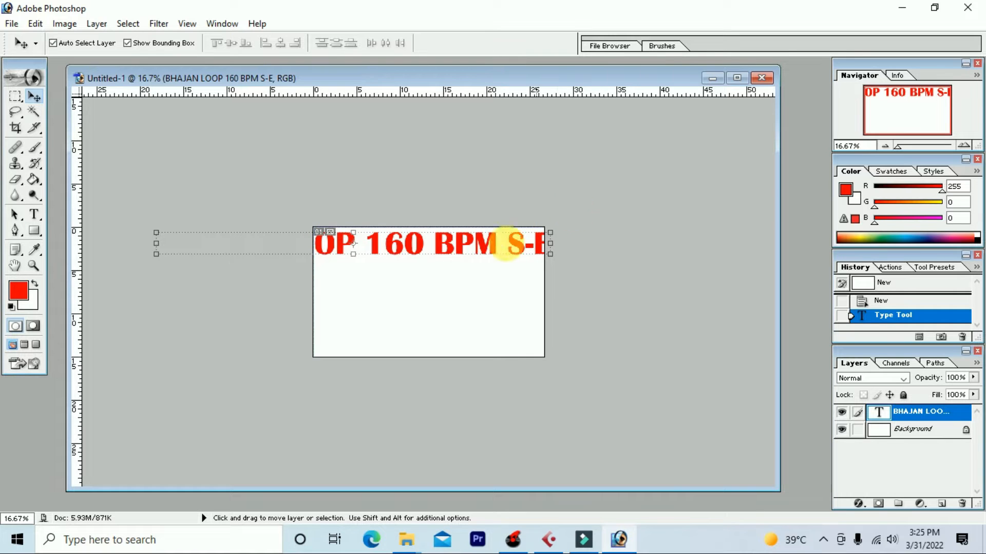
{"action": "left_click_drag", "start_coordinate": [160, 236], "coordinate": [323, 246]}
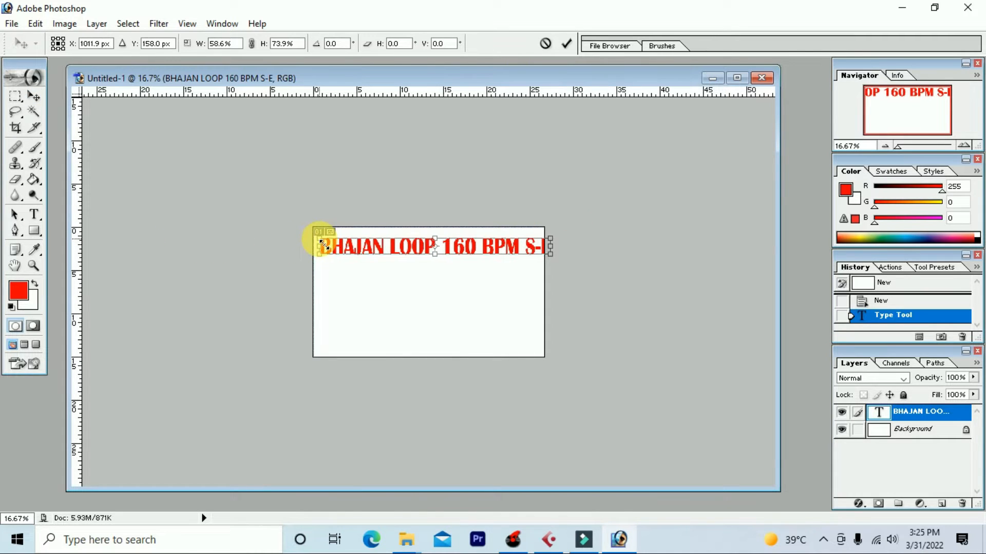
{"action": "left_click_drag", "start_coordinate": [550, 241], "coordinate": [537, 244]}
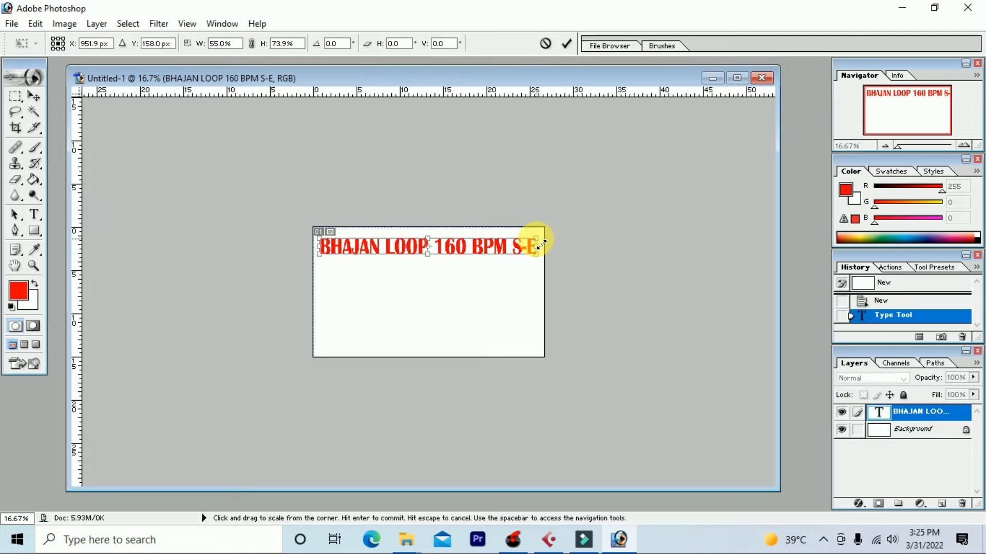
{"action": "key", "text": "Return"}
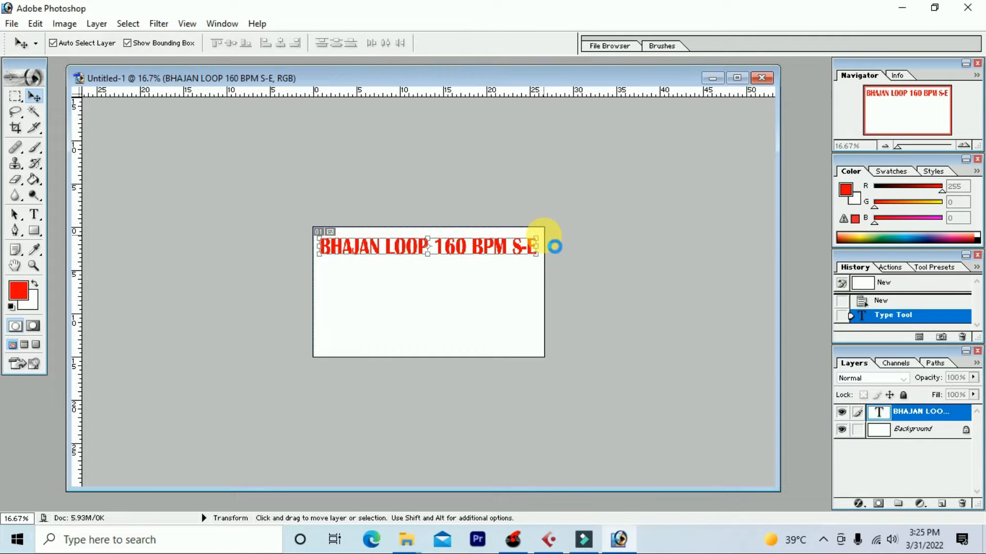
Duplicate the title text directly below the original and set the copy's font to ABBASI 976
{"action": "key", "text": "ctrl+plus"}
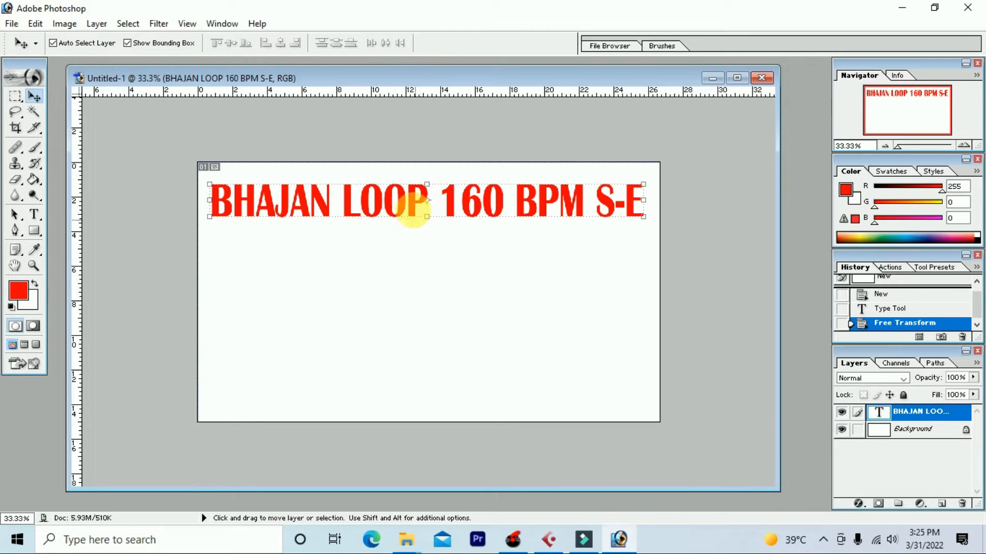
{"action": "left_click_drag", "start_coordinate": [414, 201], "coordinate": [417, 271]}
{"action": "left_click", "coordinate": [35, 215]}
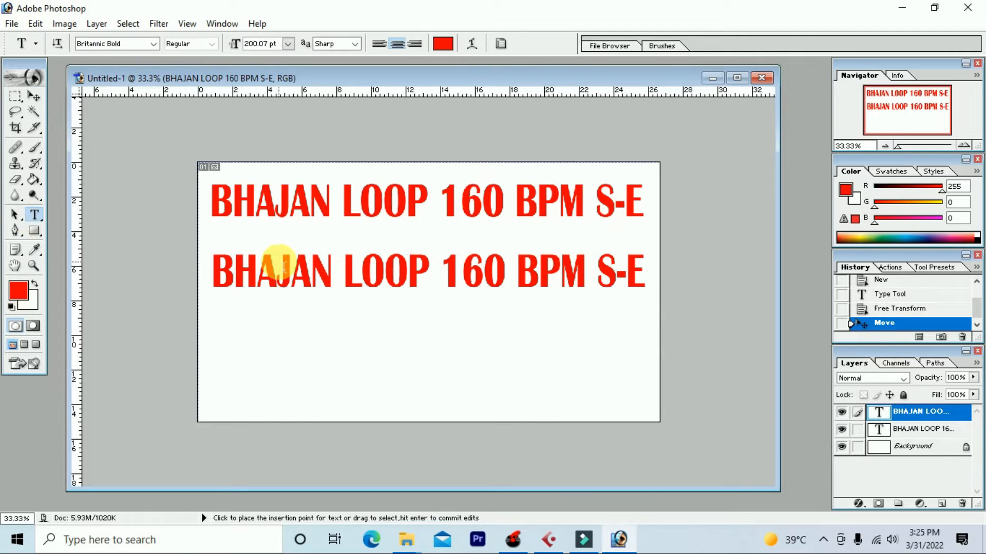
{"action": "key", "text": "ctrl+a"}
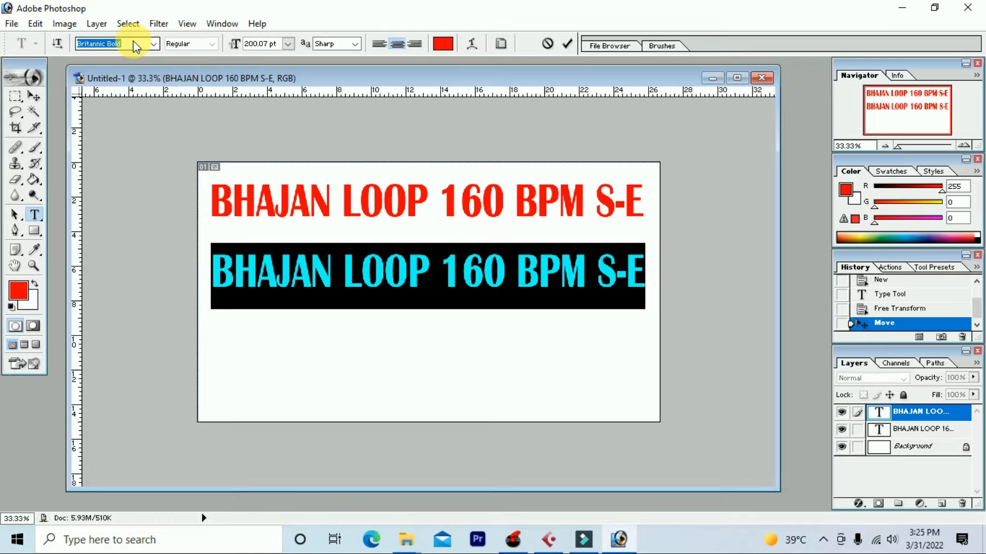
{"action": "type", "text": "AB"}
{"action": "key", "text": "Return"}
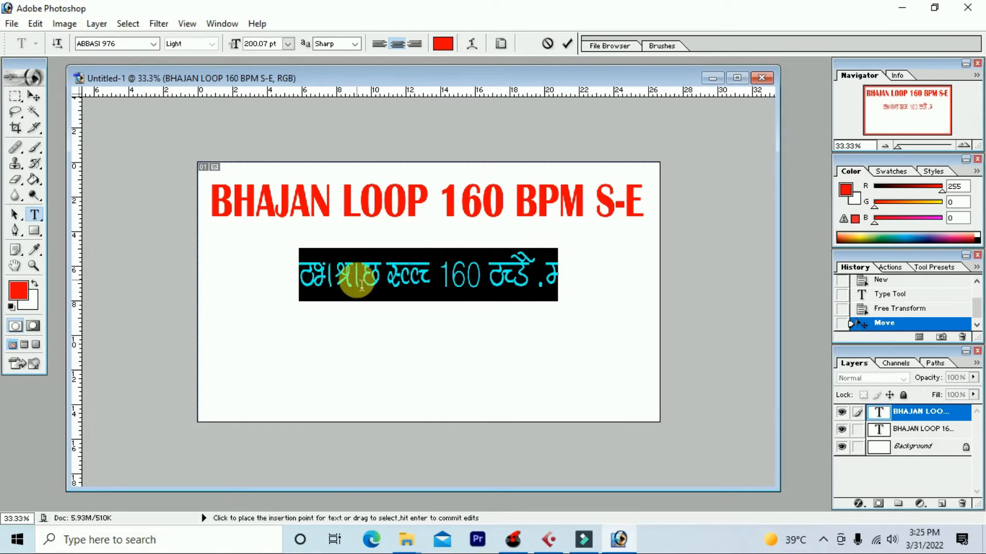
Replace the copied line's text with "Hktu ywi" to write भजन लूप in the Hindi font
{"action": "left_click", "coordinate": [361, 283]}
{"action": "key", "text": "ctrl+a"}
{"action": "type", "text": "H"}
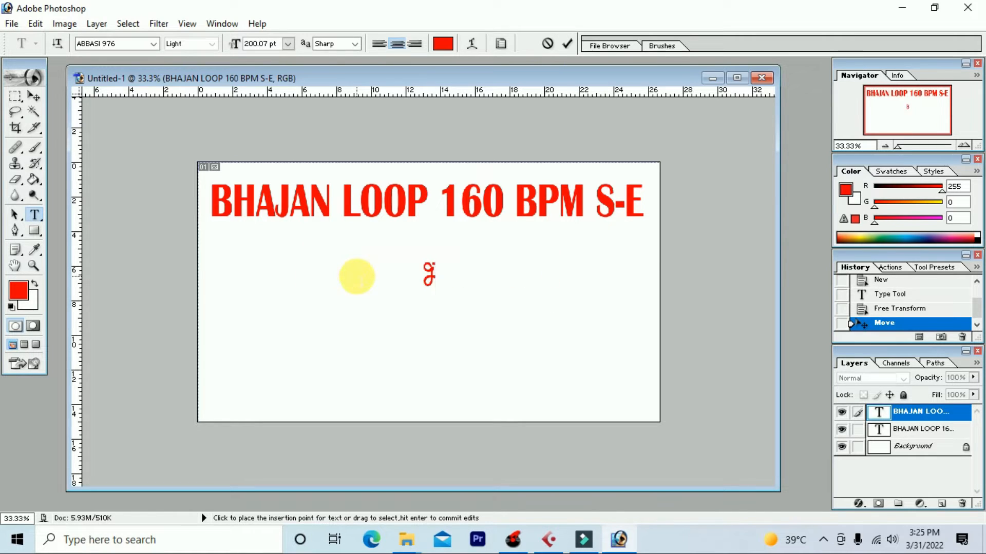
{"action": "type", "text": "ktu ywi"}
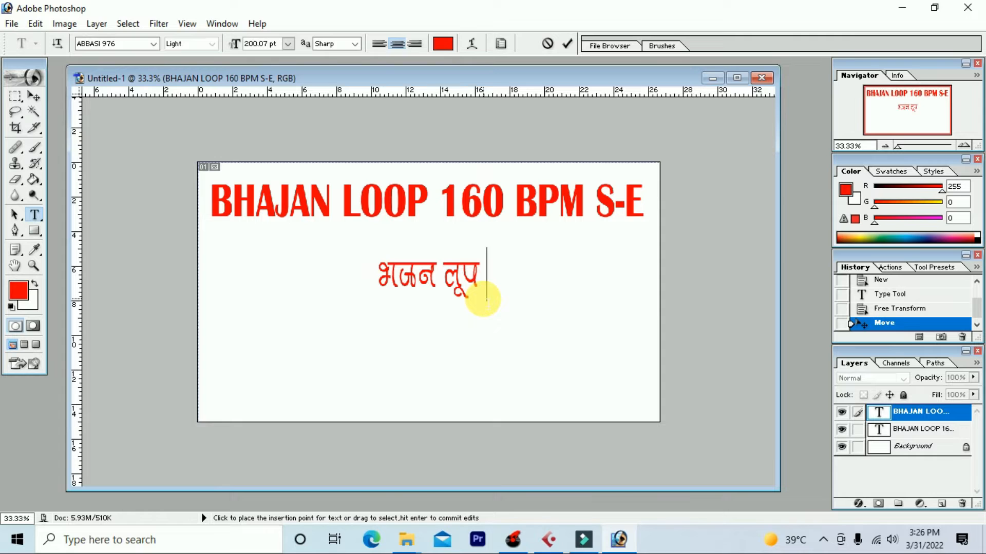
{"action": "left_click", "coordinate": [34, 96]}
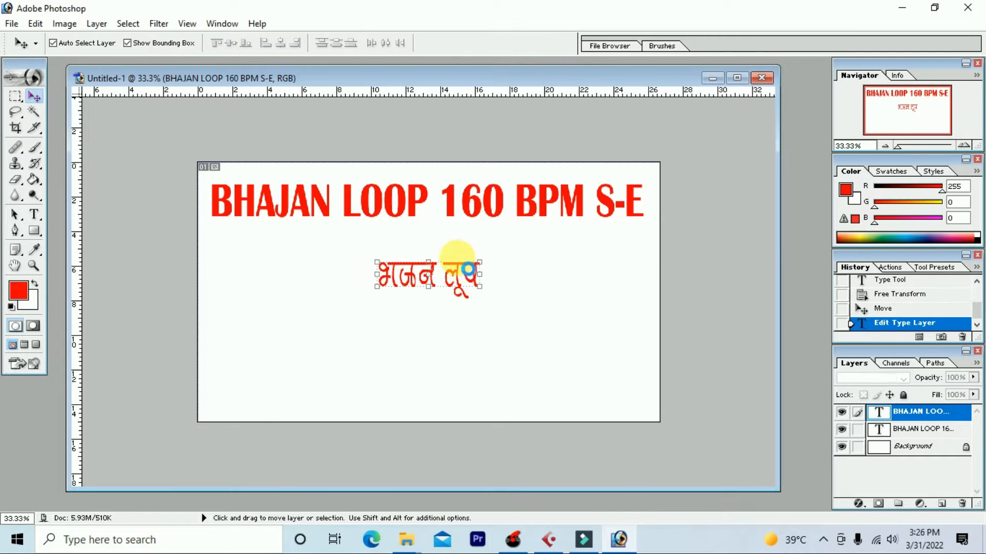
Enlarge the Hindi text and position it centered beneath the English title
{"action": "left_click_drag", "start_coordinate": [458, 266], "coordinate": [559, 322]}
{"action": "key", "text": "Return"}
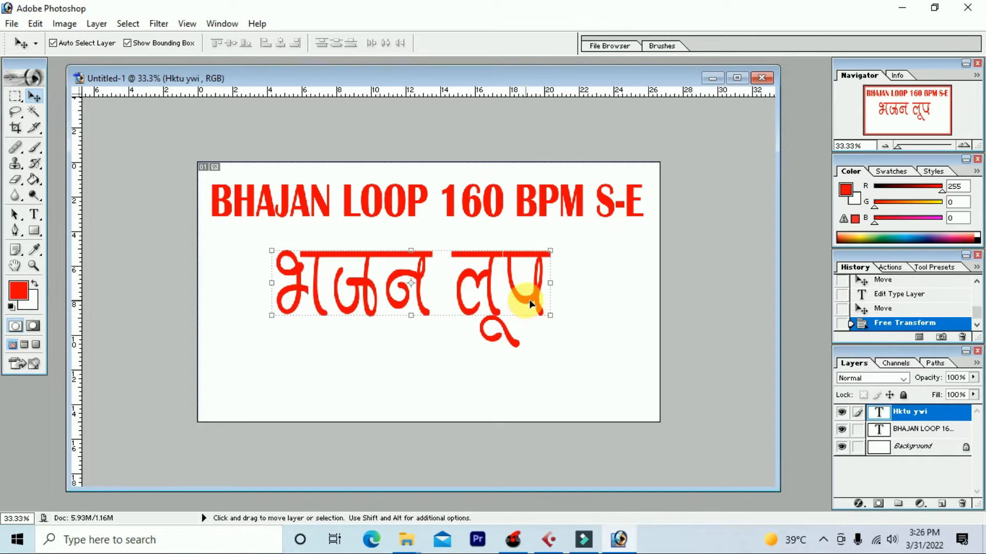
{"action": "left_click_drag", "start_coordinate": [530, 299], "coordinate": [535, 297]}
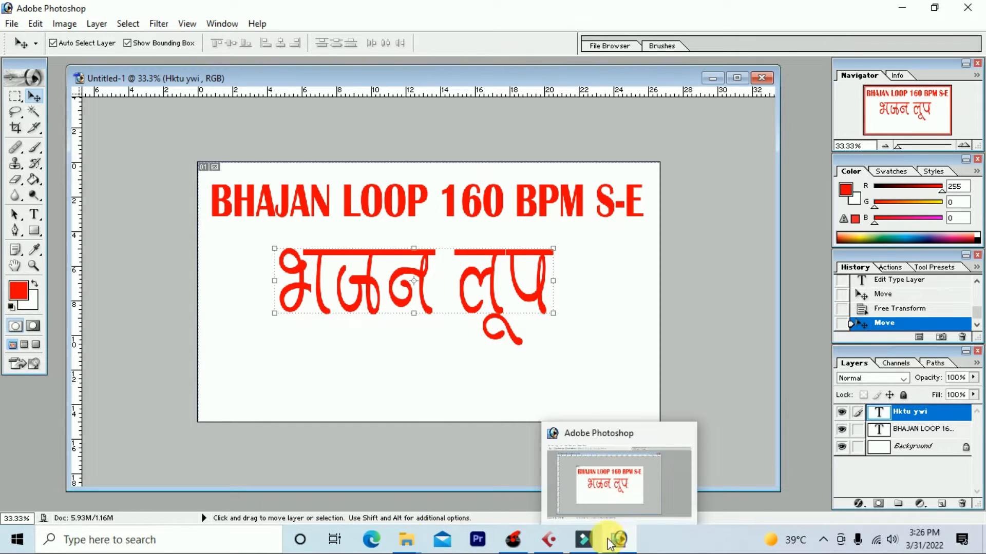
{"action": "left_click", "coordinate": [902, 7]}
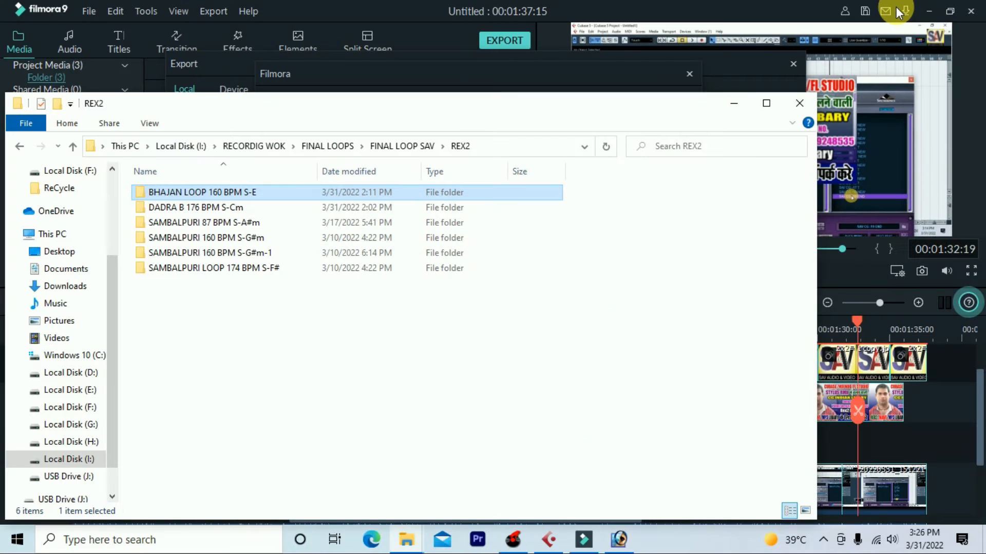
{"action": "left_click", "coordinate": [734, 104]}
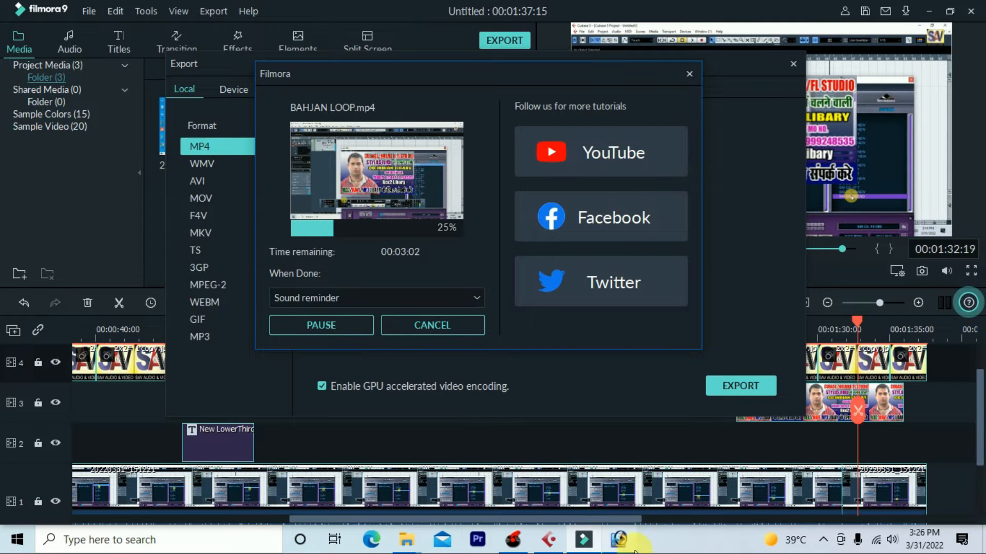
{"action": "left_click", "coordinate": [618, 539]}
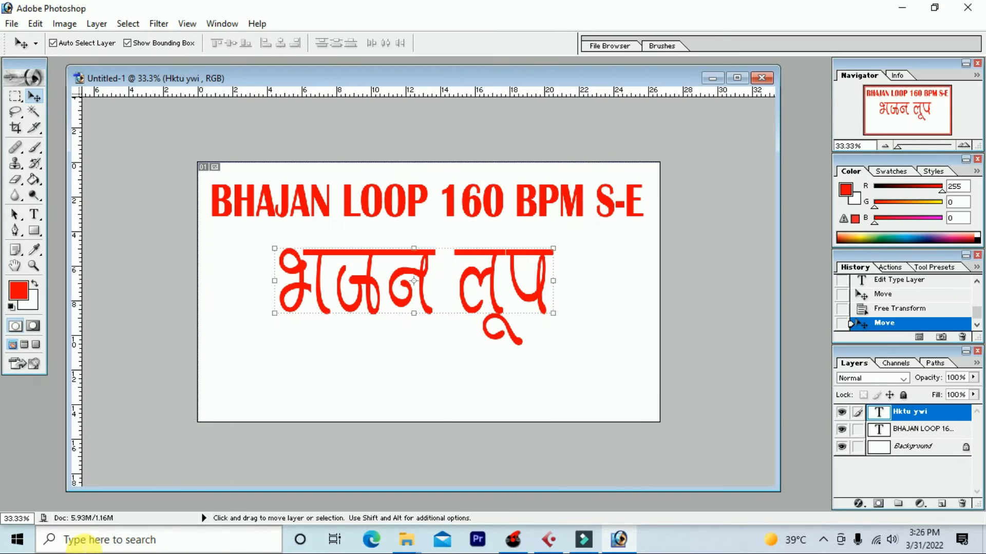
Search the computer for "ch" and launch Google Chrome
{"action": "left_click", "coordinate": [88, 542]}
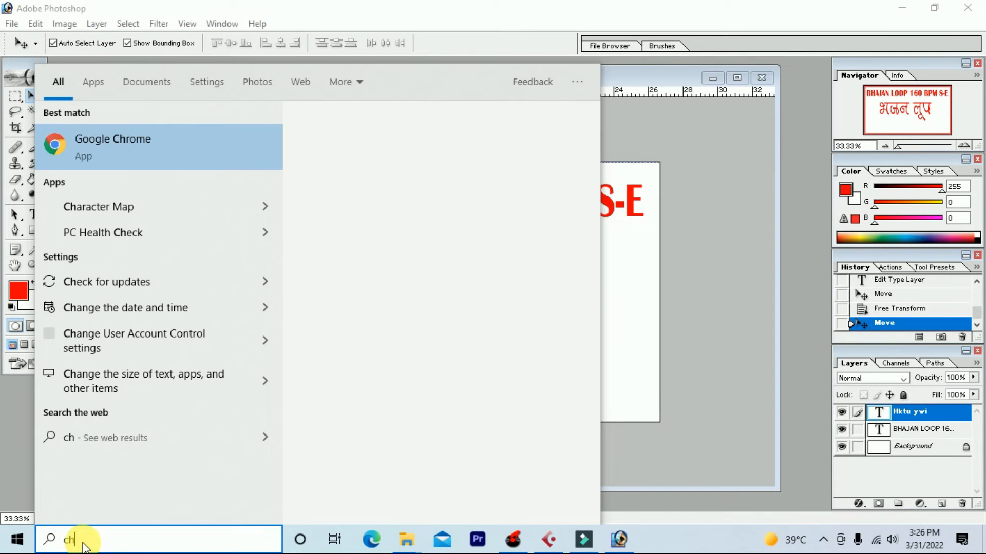
{"action": "type", "text": "ch"}
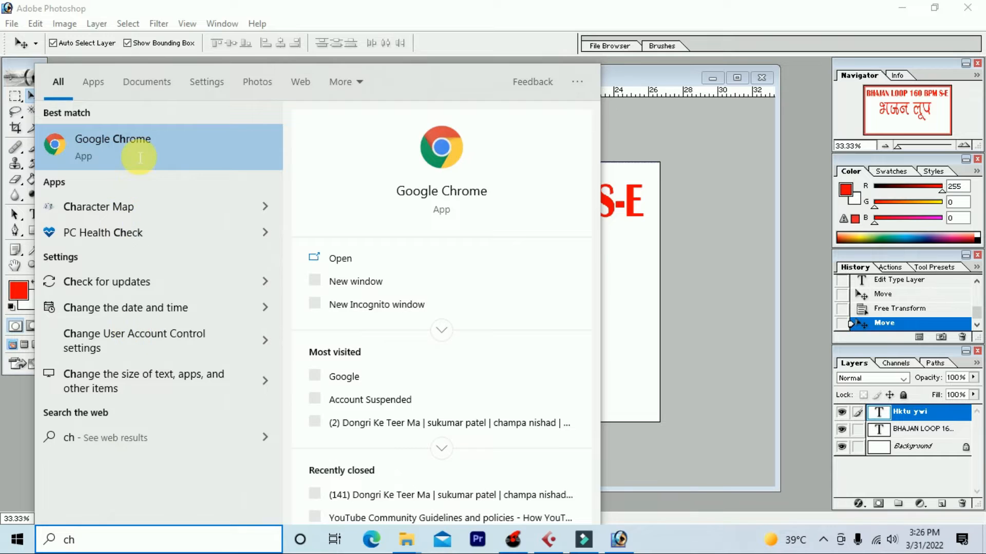
Fill the Background layer with yellow FFEA00 using the Paint Bucket
{"action": "left_click", "coordinate": [577, 355]}
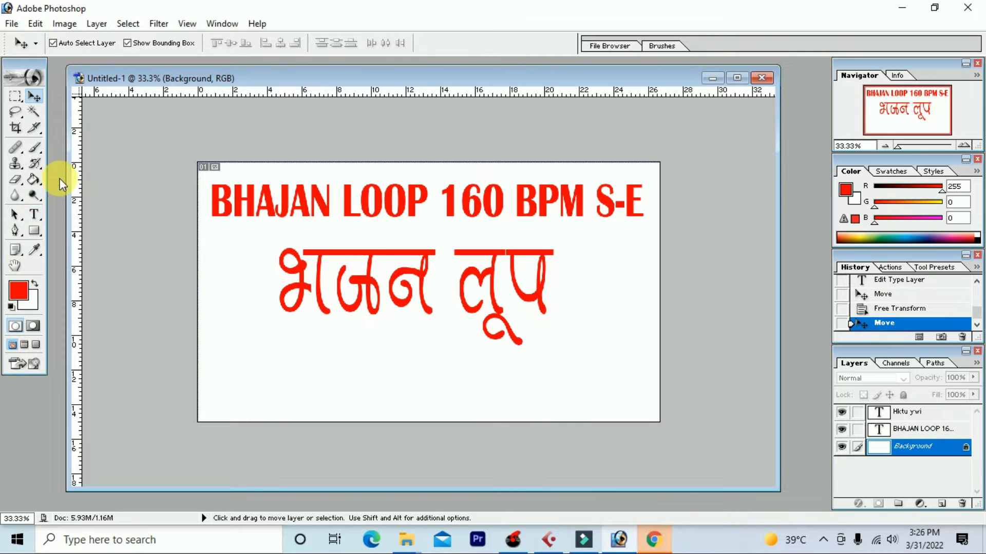
{"action": "left_click", "coordinate": [33, 180]}
{"action": "left_click", "coordinate": [20, 289]}
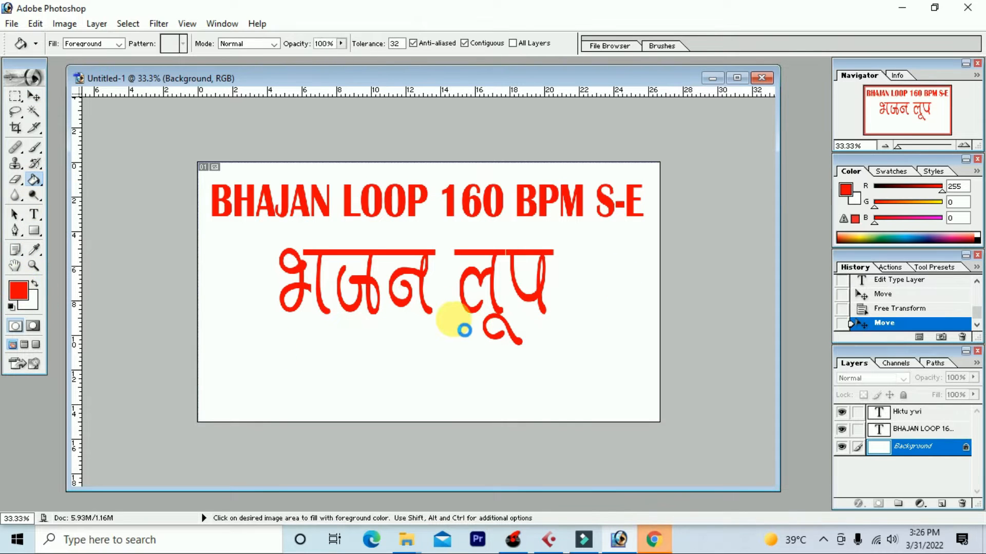
{"action": "left_click_drag", "start_coordinate": [310, 413], "coordinate": [310, 391]}
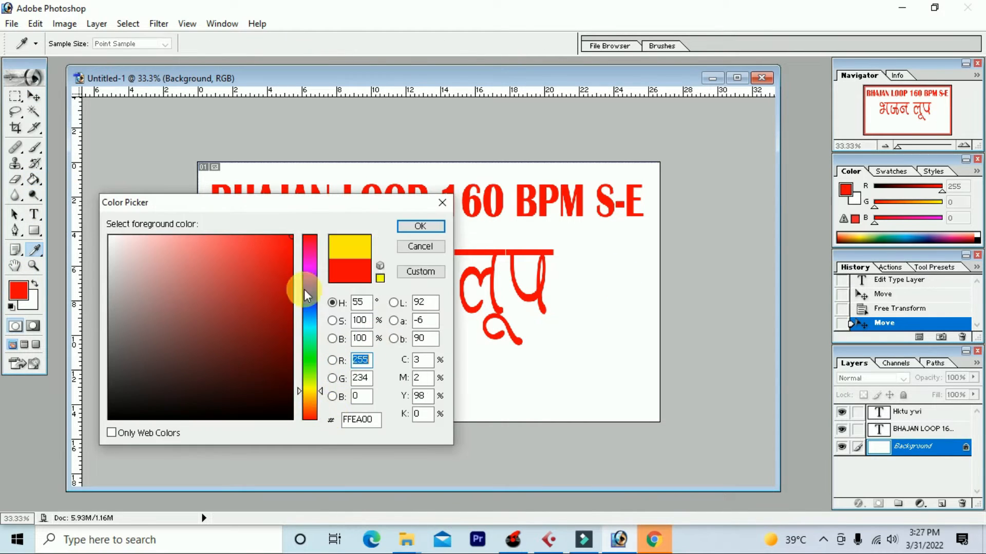
{"action": "left_click", "coordinate": [420, 226]}
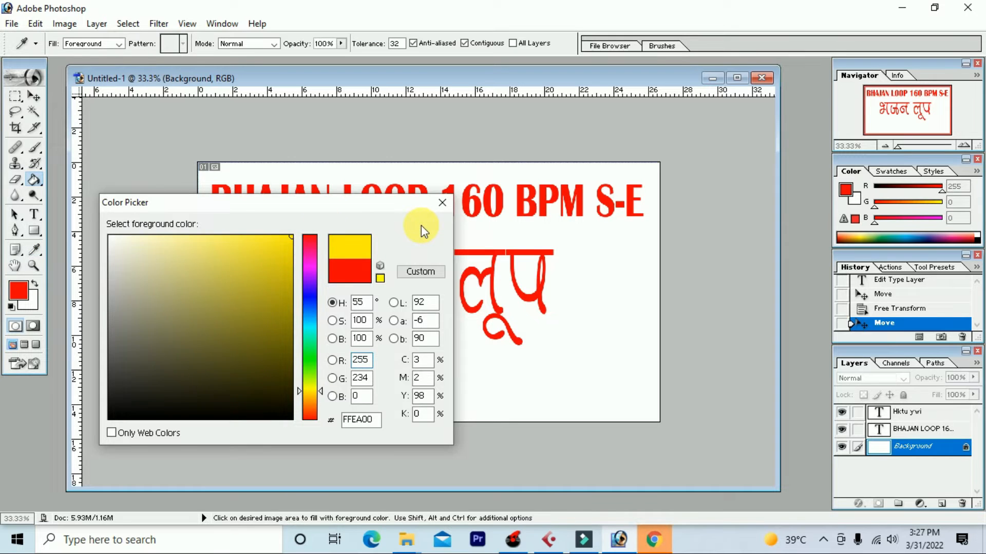
{"action": "left_click", "coordinate": [423, 251]}
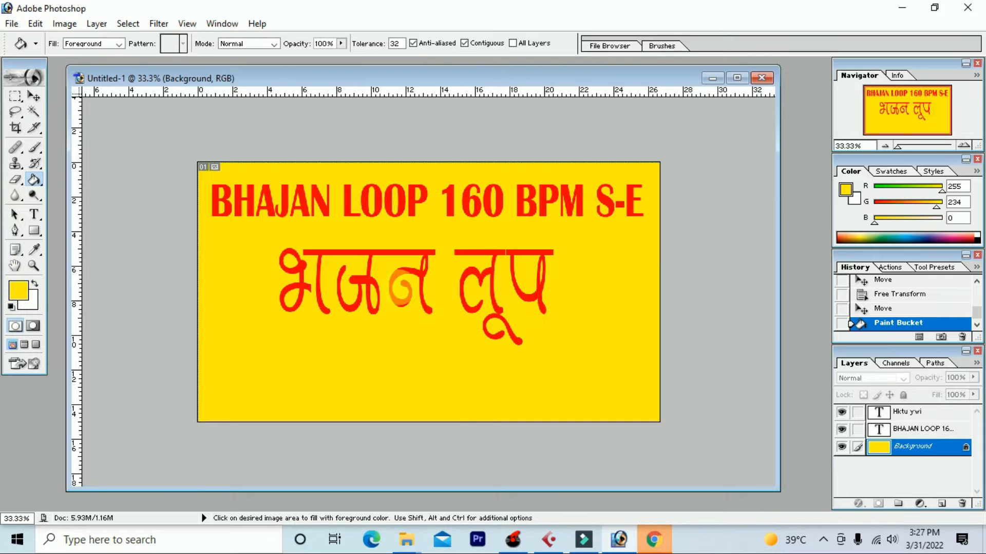
Set the foreground color to light blue 00D8FF and paint a soft band across the canvas's upper part with the 1200 px brush
{"action": "left_click", "coordinate": [18, 291]}
{"action": "left_click", "coordinate": [310, 323]}
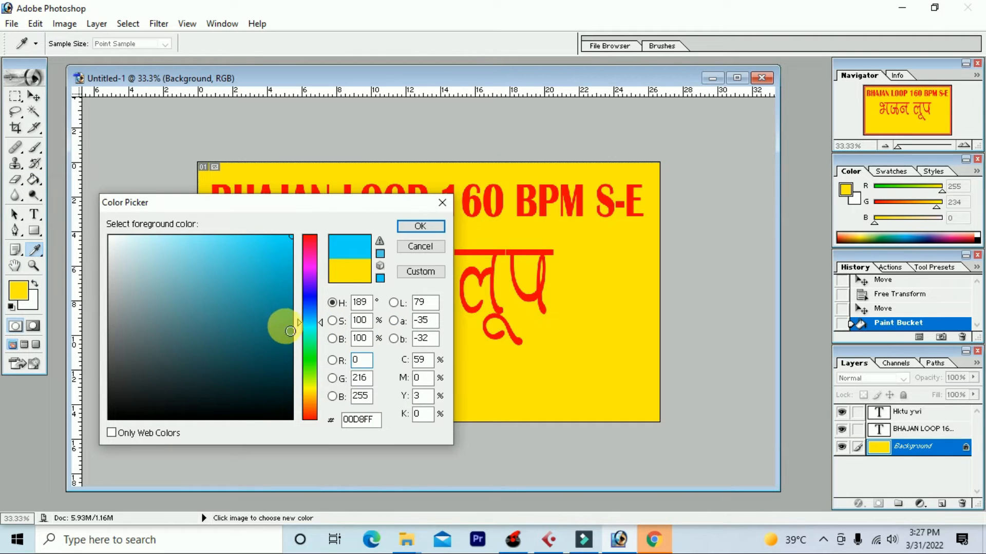
{"action": "left_click", "coordinate": [415, 230]}
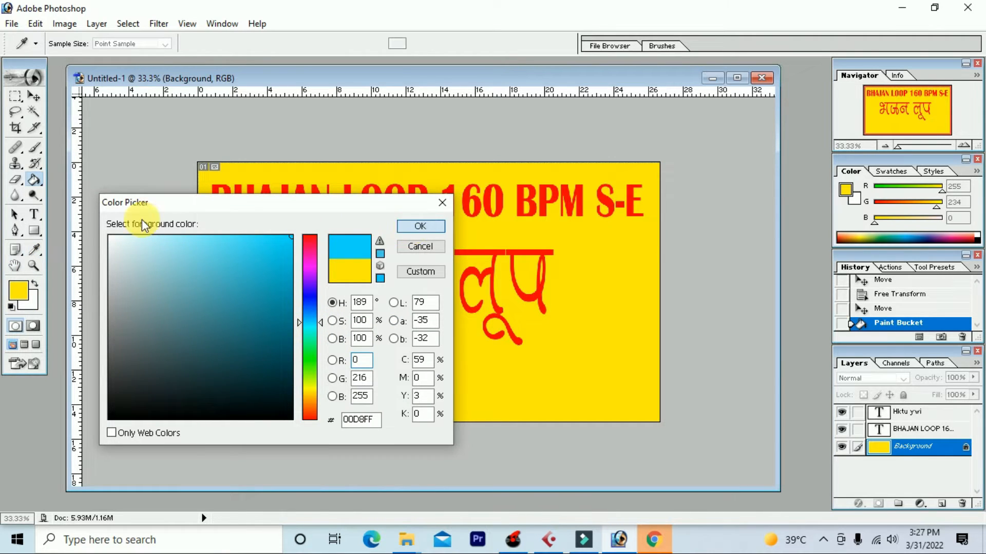
{"action": "left_click", "coordinate": [34, 148]}
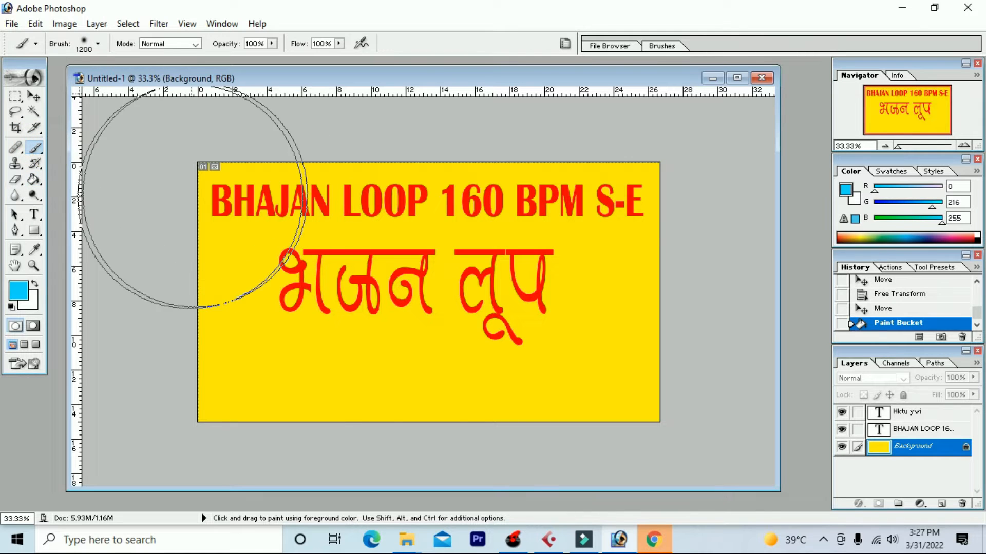
{"action": "mouse_move", "coordinate": [658, 198]}
{"action": "left_mouse_down"}
{"action": "mouse_move", "coordinate": [744, 200]}
{"action": "mouse_move", "coordinate": [732, 209]}
{"action": "left_mouse_up"}
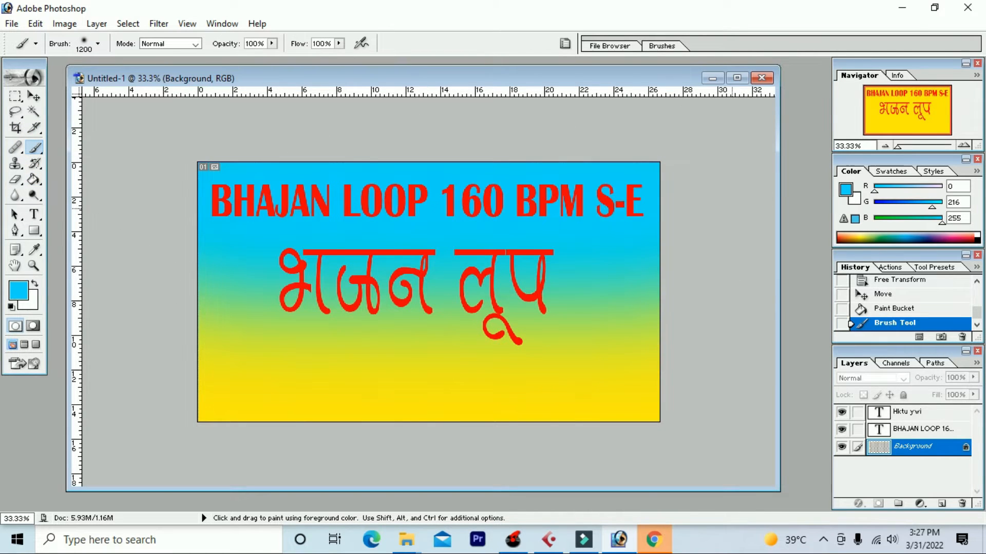
Paint a soft white band across the middle of the background with the brush at size 900
{"action": "left_click", "coordinate": [272, 43]}
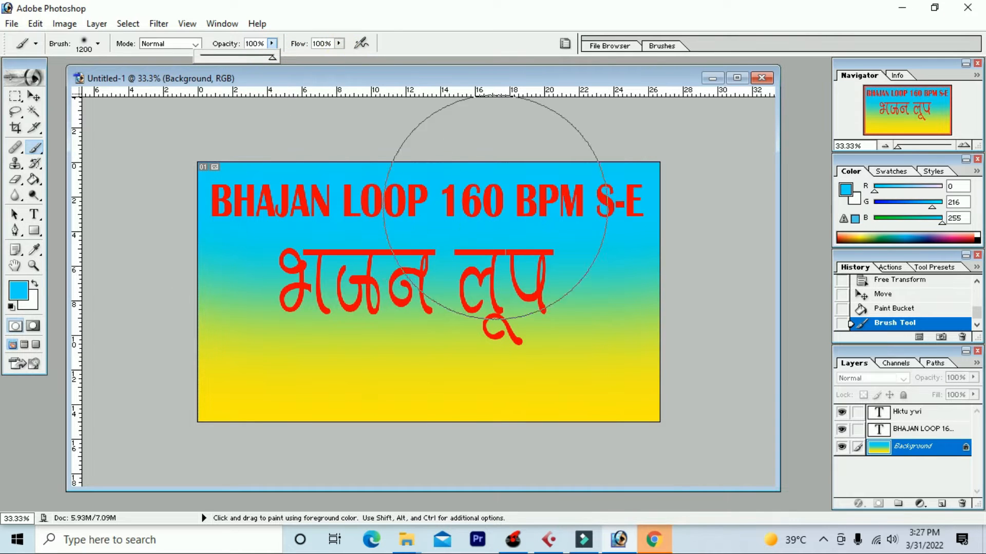
{"action": "left_click", "coordinate": [36, 284]}
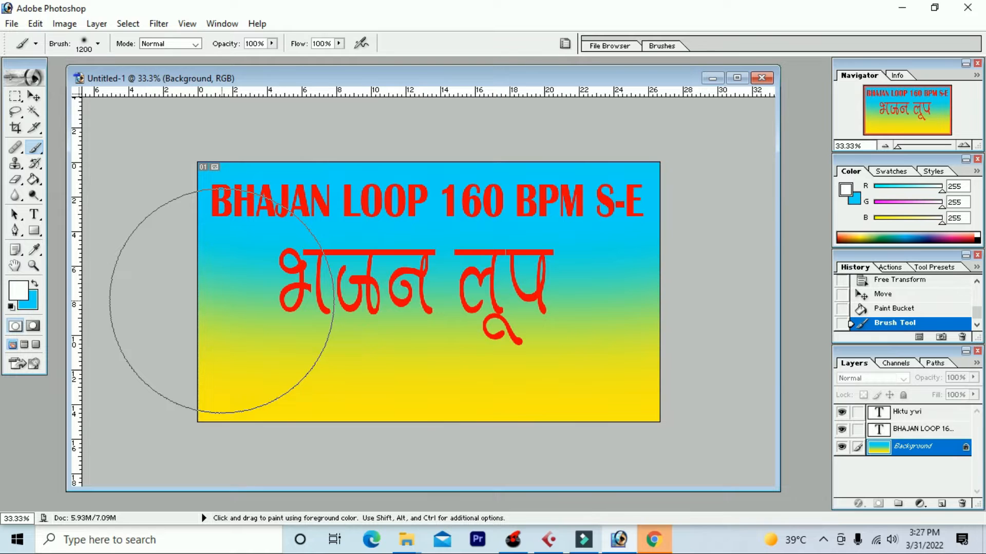
{"action": "key", "text": "bracketleft"}
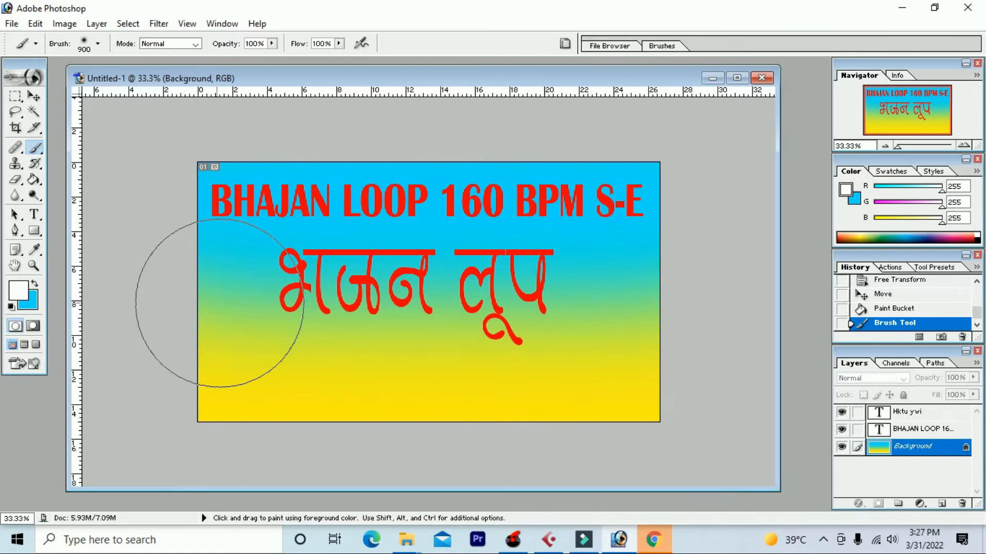
{"action": "mouse_move", "coordinate": [256, 303]}
{"action": "left_mouse_down"}
{"action": "mouse_move", "coordinate": [709, 305]}
{"action": "mouse_move", "coordinate": [703, 310]}
{"action": "left_mouse_up"}
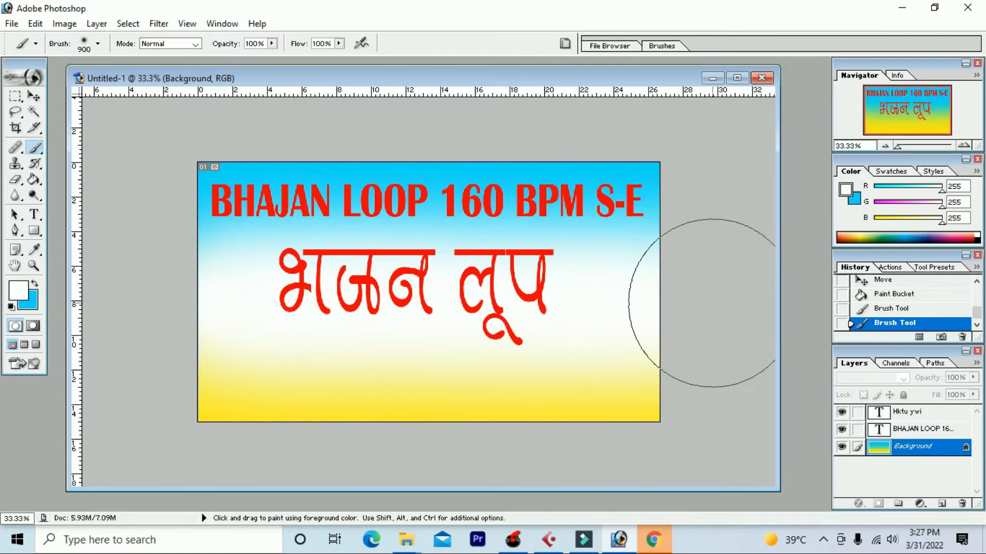
Move the English title and the Hindi text slightly upward on the canvas
{"action": "scroll", "coordinate": [535, 360], "scroll_direction": "up", "scroll_amount": 1}
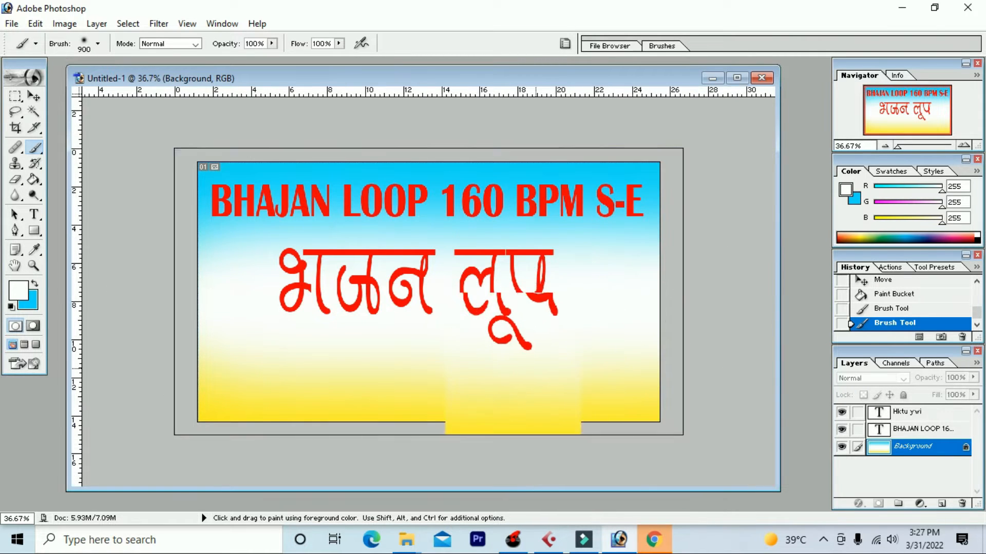
{"action": "left_click", "coordinate": [34, 96]}
{"action": "left_click_drag", "start_coordinate": [362, 189], "coordinate": [363, 184]}
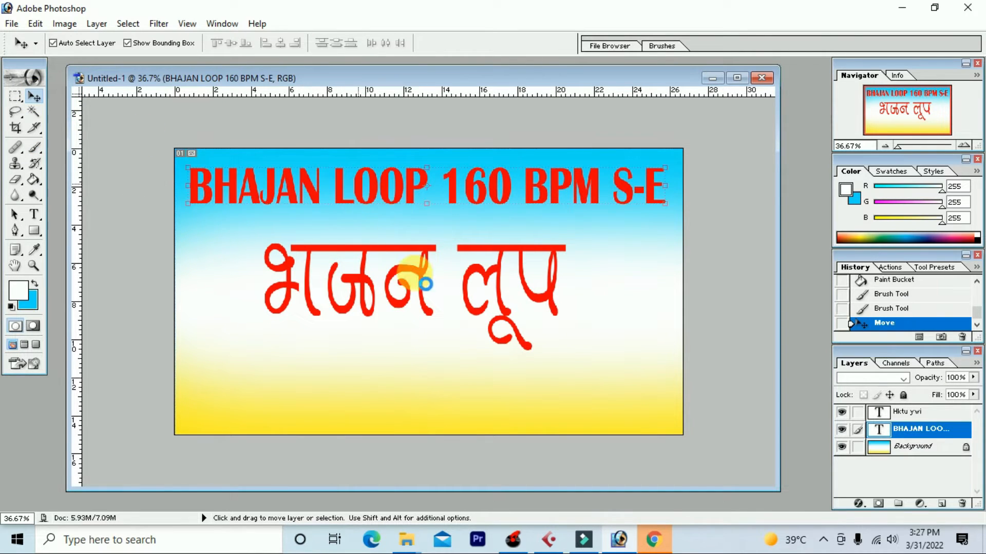
{"action": "left_click", "coordinate": [424, 251]}
{"action": "left_click_drag", "start_coordinate": [423, 249], "coordinate": [422, 241]}
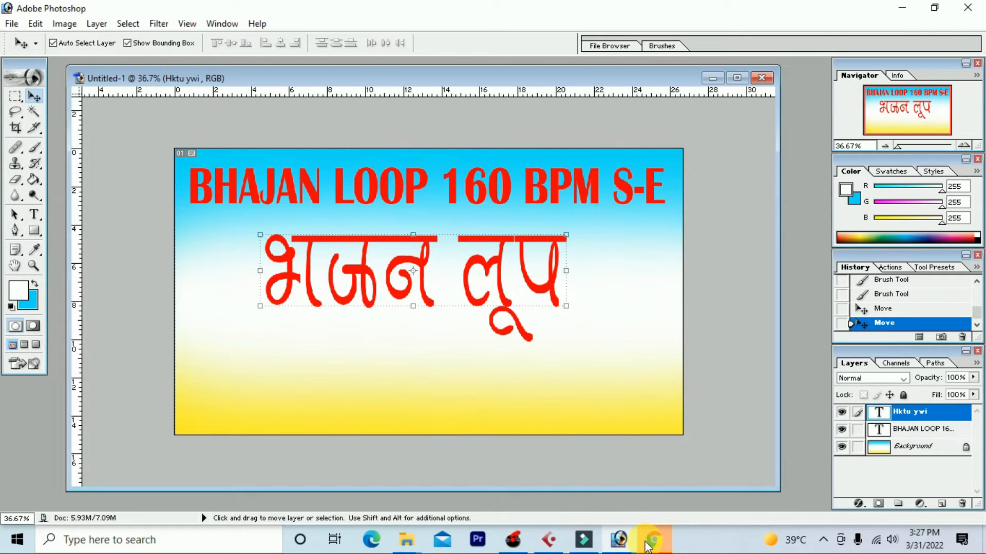
{"action": "left_click", "coordinate": [651, 540]}
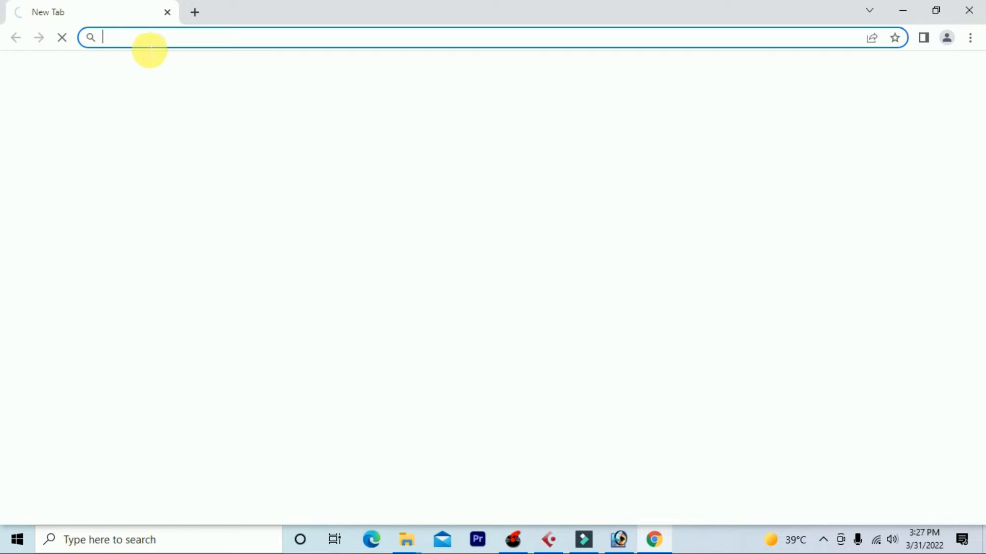
{"action": "left_click", "coordinate": [145, 44]}
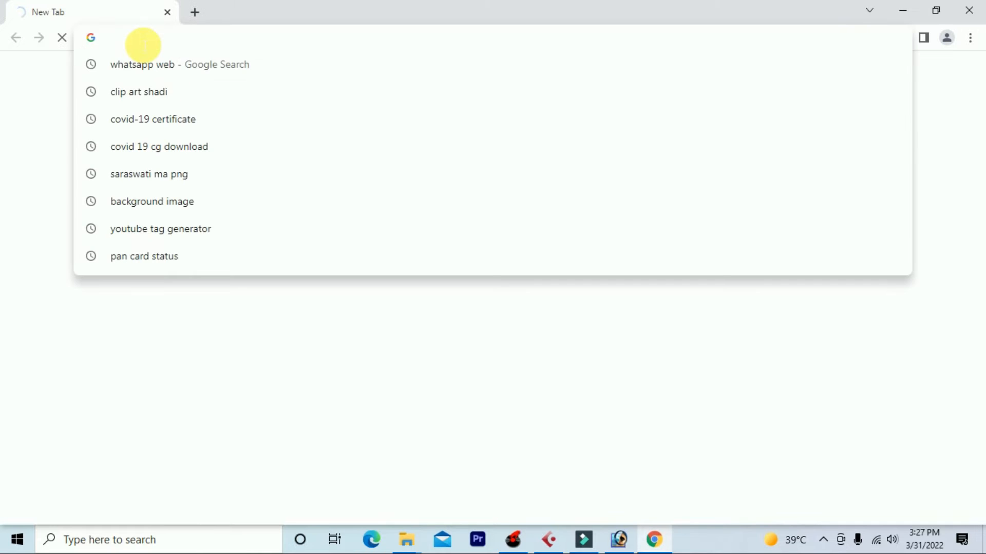
{"action": "type", "text": "www.google.com"}
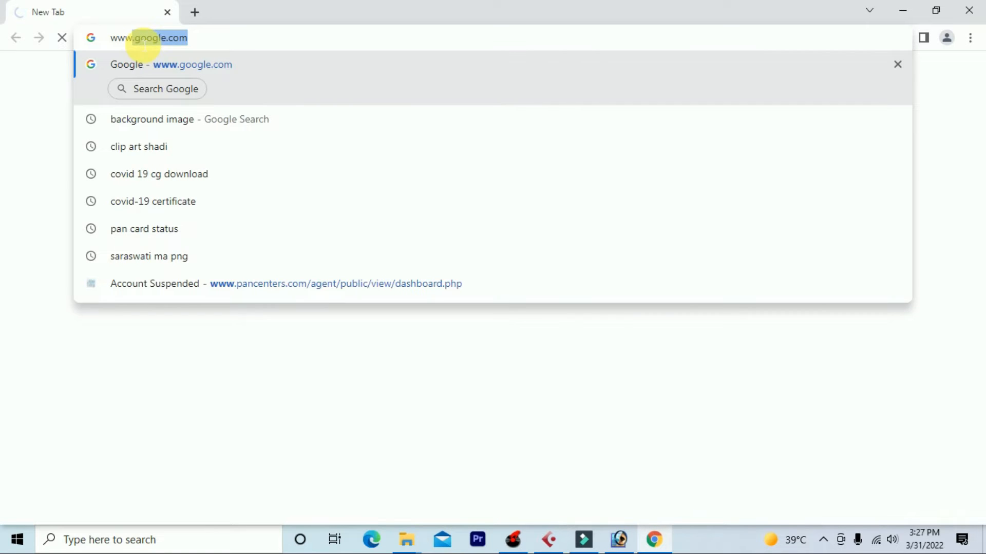
{"action": "key", "text": "Return"}
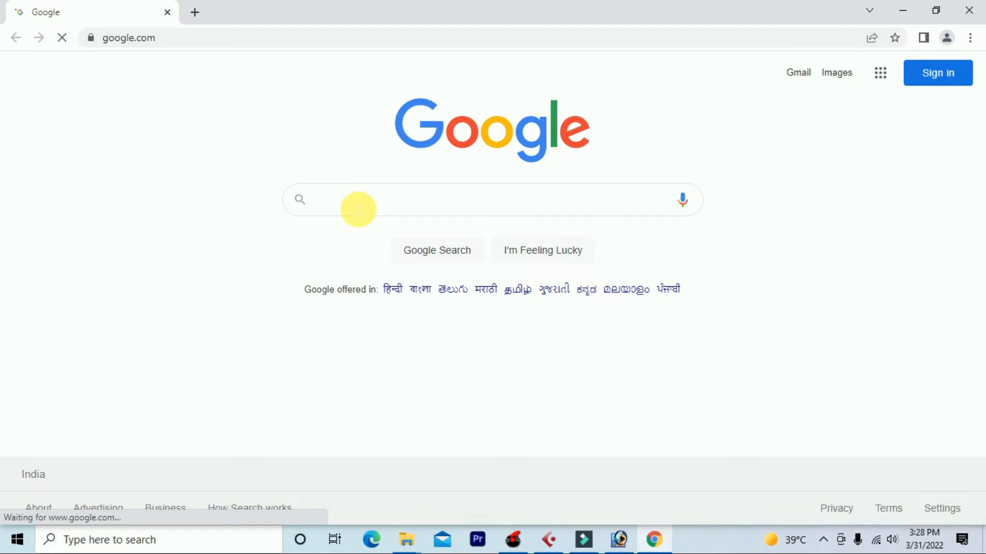
Search Google for "tabla nall" and show the image results
{"action": "type", "text": "ta"}
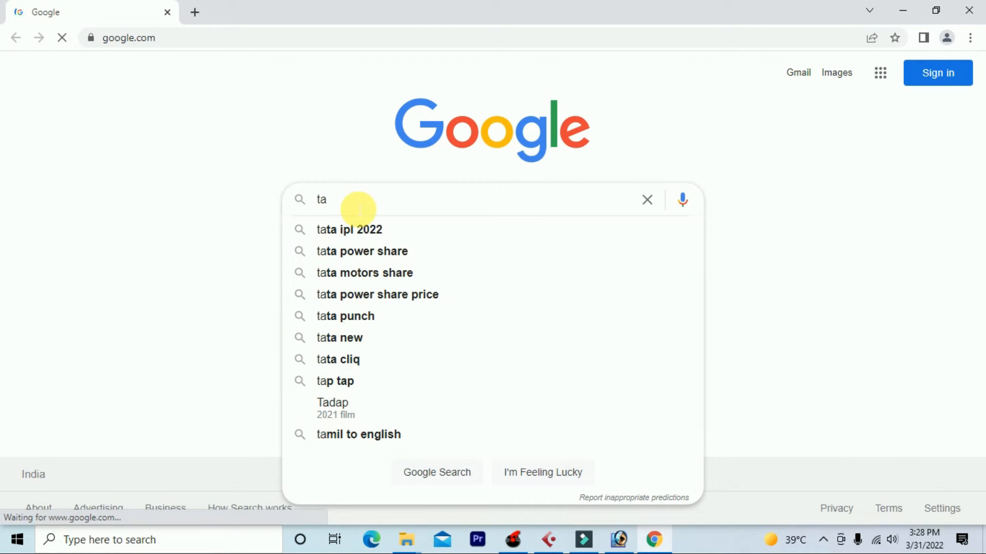
{"action": "type", "text": "bla nall"}
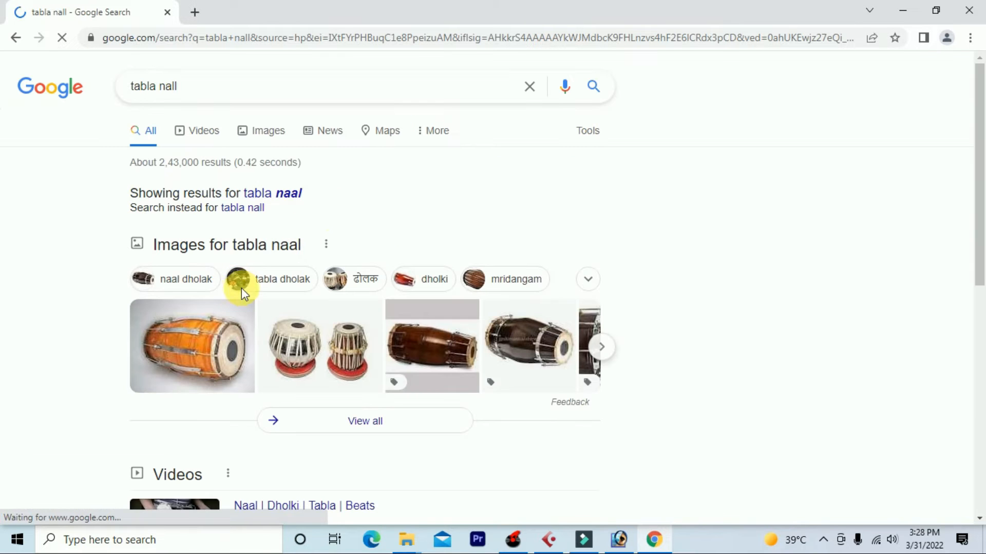
{"action": "left_click", "coordinate": [268, 136]}
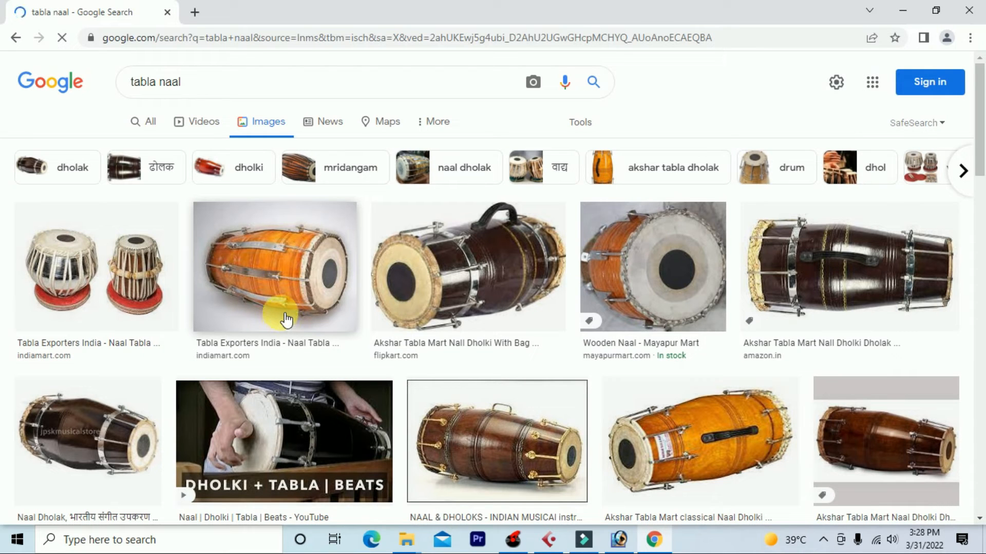
Copy the Wooden Naal drum image from the image results, then return to Photoshop and select the Background layer
{"action": "scroll", "coordinate": [288, 315], "scroll_direction": "down", "scroll_amount": 3}
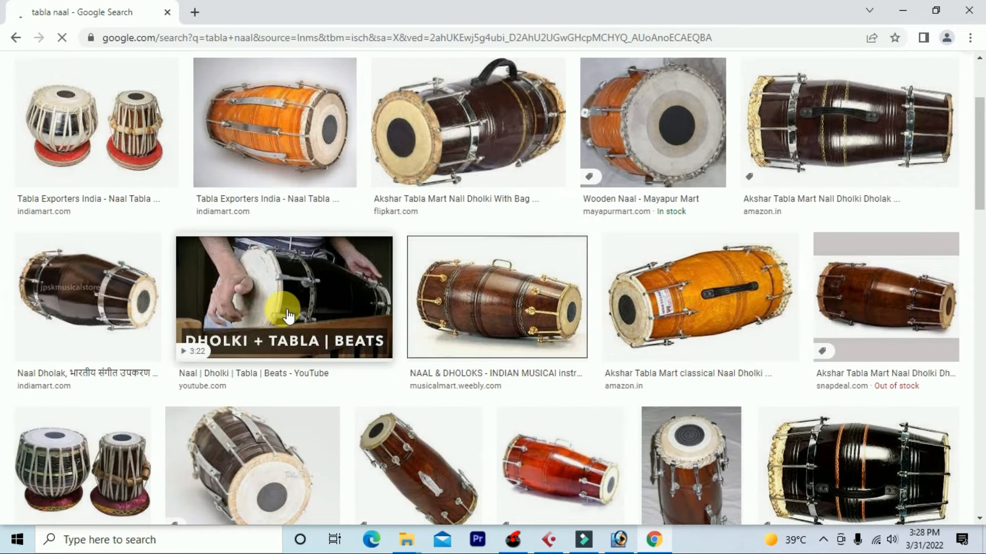
{"action": "scroll", "coordinate": [144, 419], "scroll_direction": "down", "scroll_amount": 3}
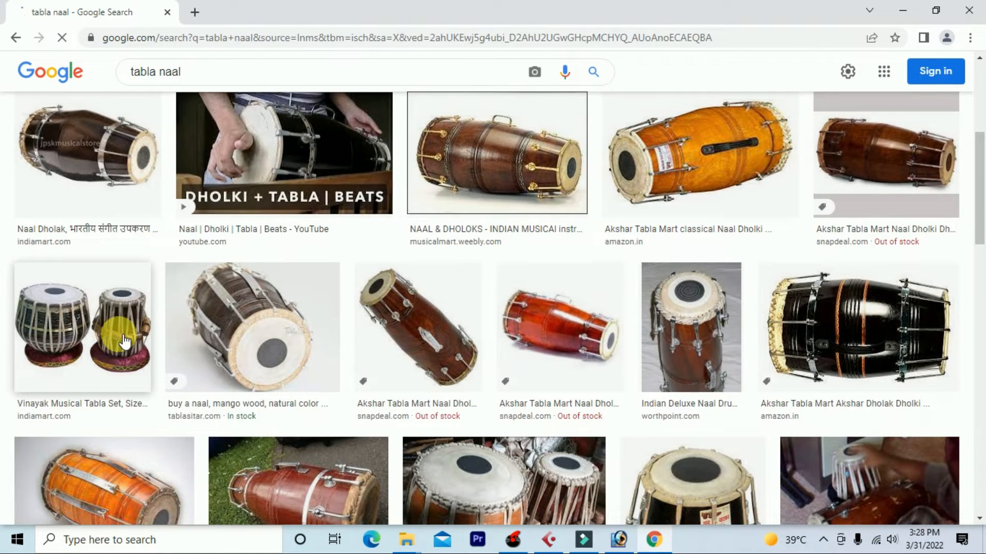
{"action": "left_click", "coordinate": [129, 336]}
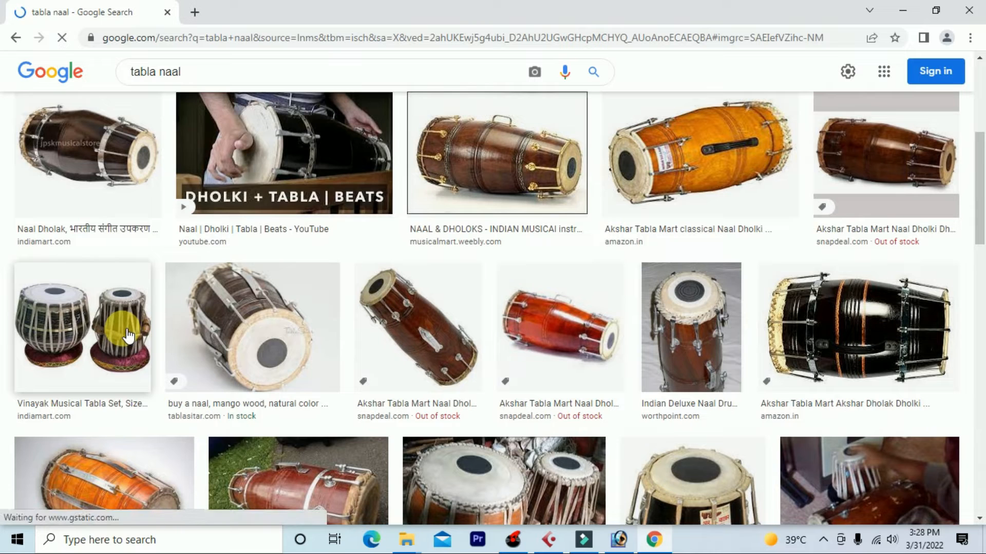
{"action": "right_click", "coordinate": [122, 328]}
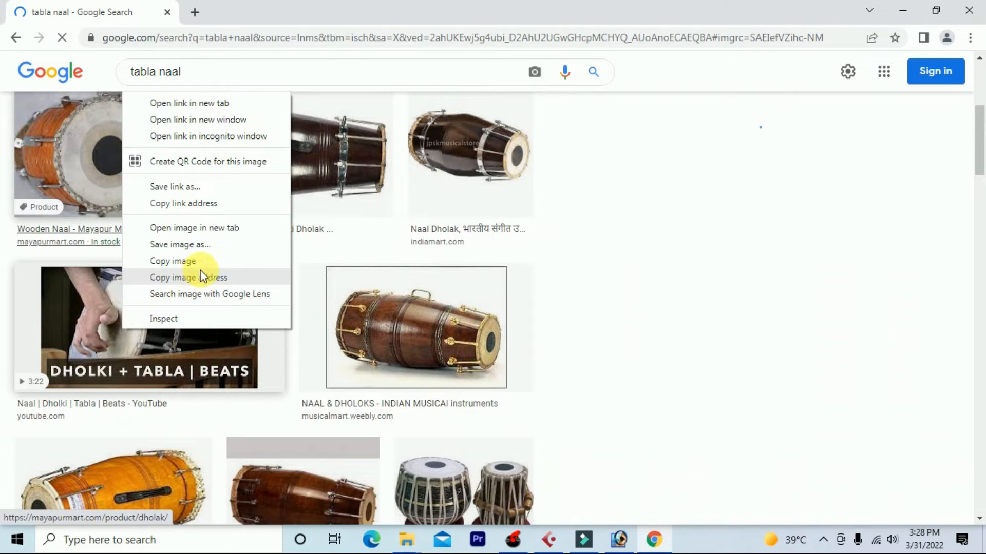
{"action": "left_click", "coordinate": [202, 261]}
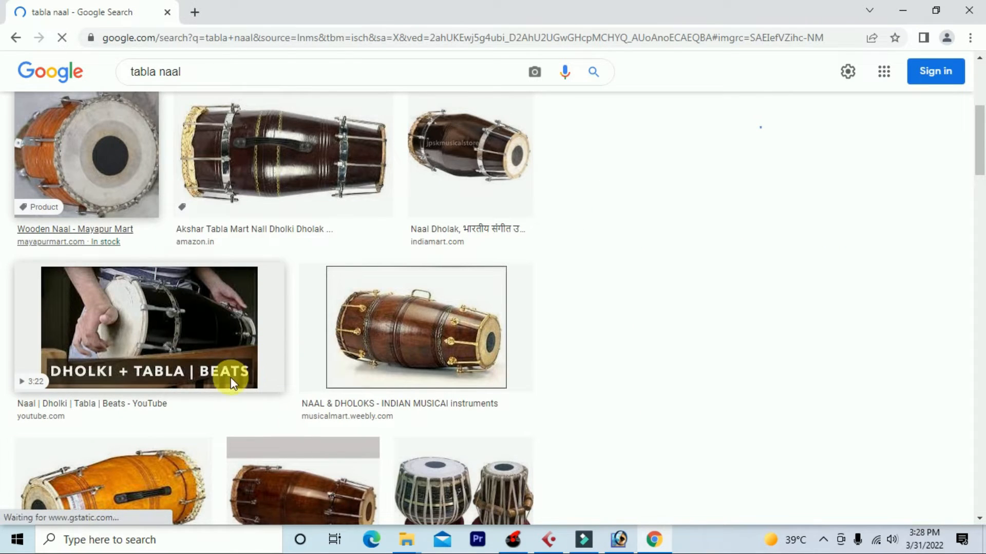
{"action": "left_click", "coordinate": [618, 539]}
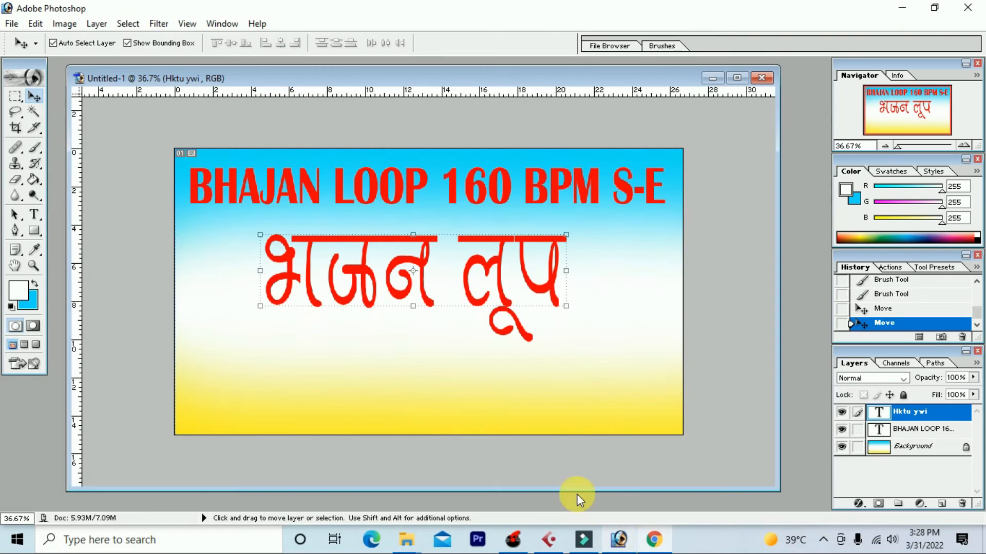
{"action": "left_click", "coordinate": [367, 403]}
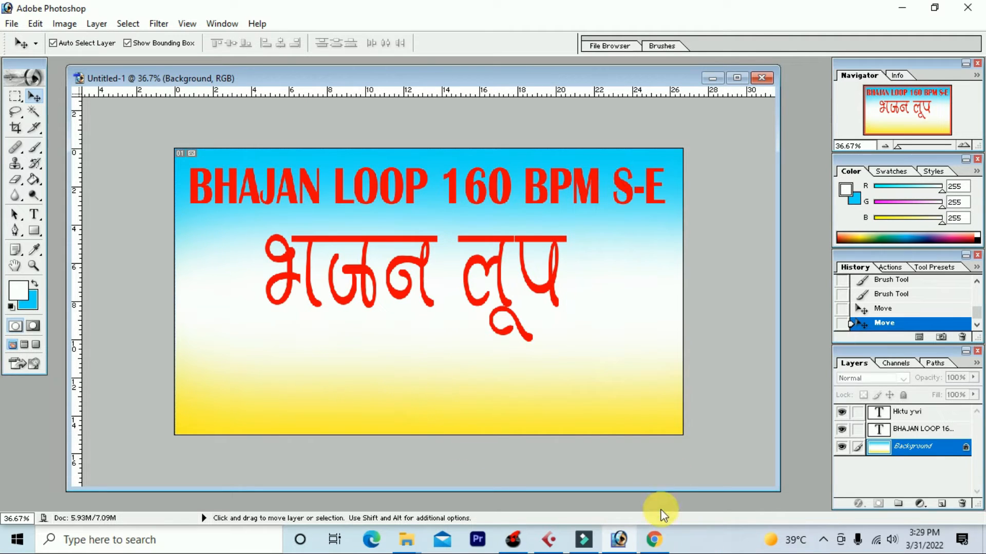
Switch to Chrome and copy the Vinayak Musical Tabla Set picture from the image results
{"action": "left_click", "coordinate": [653, 539]}
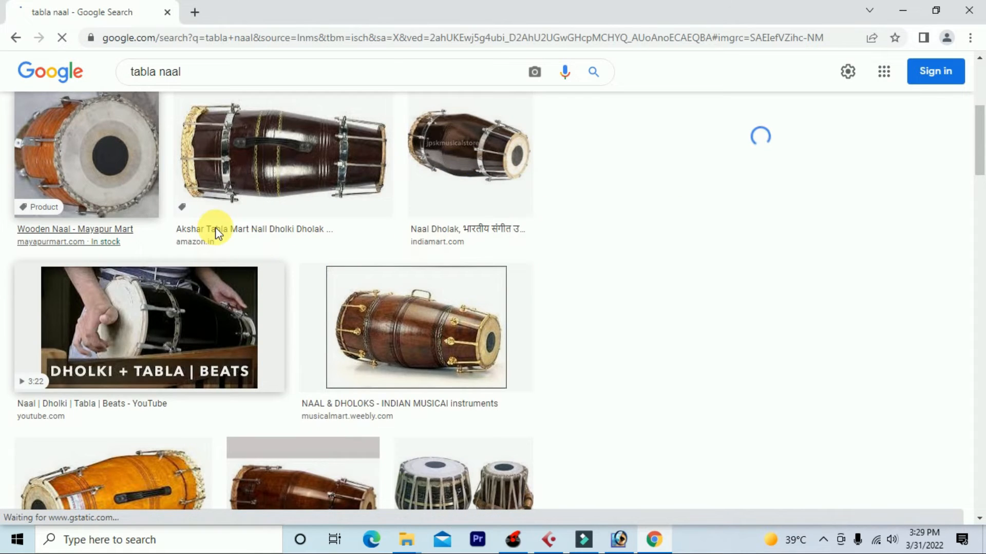
{"action": "scroll", "coordinate": [307, 256], "scroll_direction": "up", "scroll_amount": 5}
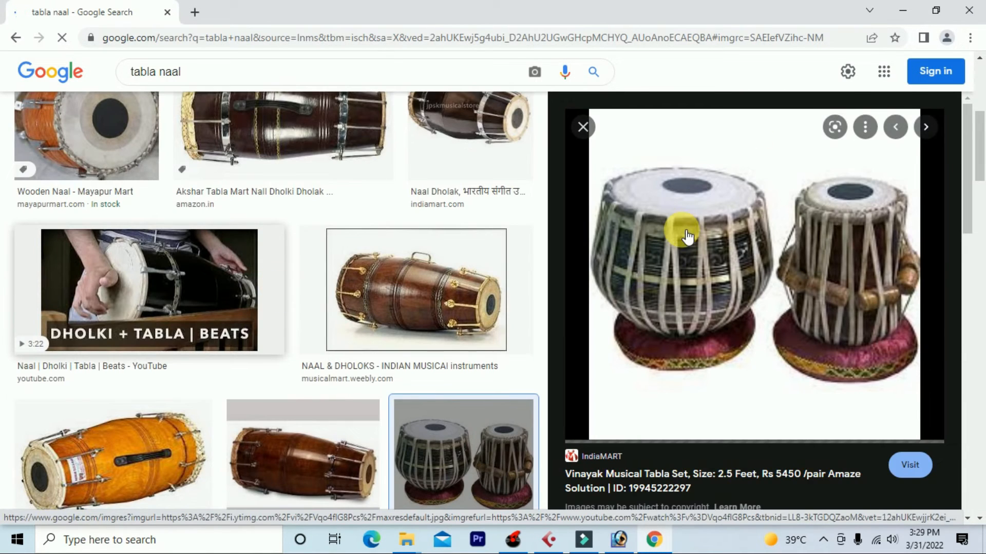
{"action": "right_click", "coordinate": [685, 232]}
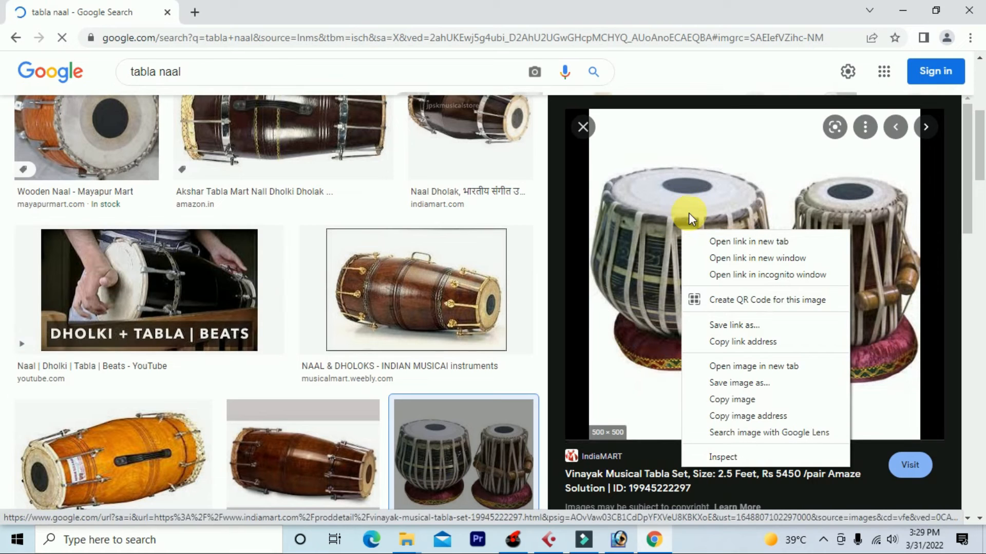
{"action": "left_click", "coordinate": [731, 400]}
Return to Photoshop, paste the tabla pair picture and place it in the lower-left corner of the canvas
{"action": "left_click", "coordinate": [629, 544]}
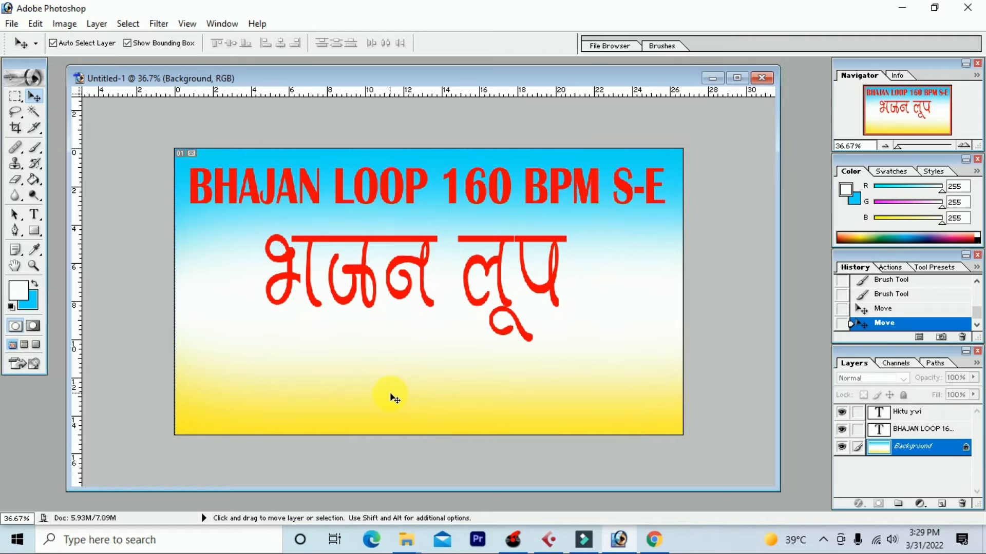
{"action": "key", "text": "ctrl+v"}
{"action": "left_click_drag", "start_coordinate": [460, 296], "coordinate": [277, 371]}
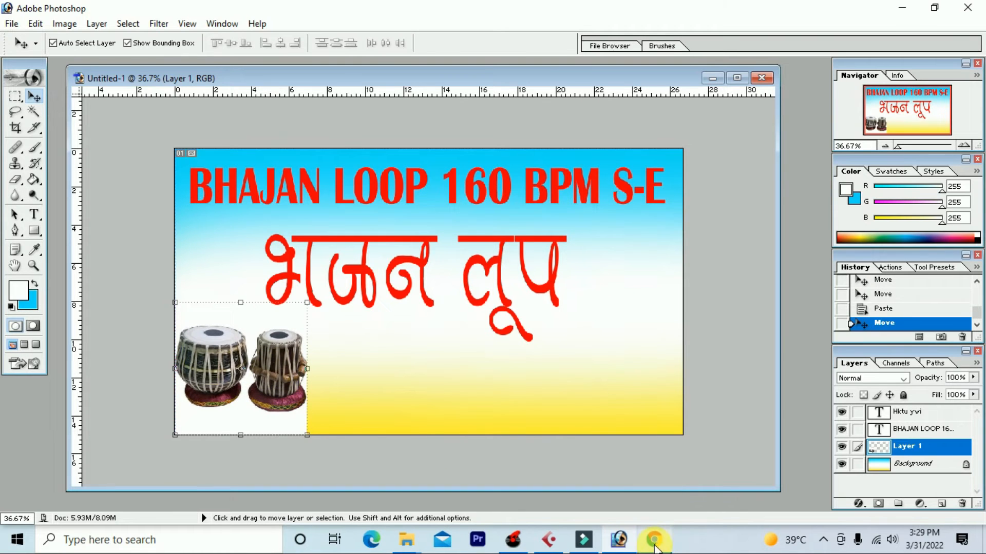
Switch to Chrome, open the red Akshar Tabla Mart naal from the image results and copy its picture
{"action": "left_click", "coordinate": [653, 539]}
{"action": "scroll", "coordinate": [427, 298], "scroll_direction": "down", "scroll_amount": 5}
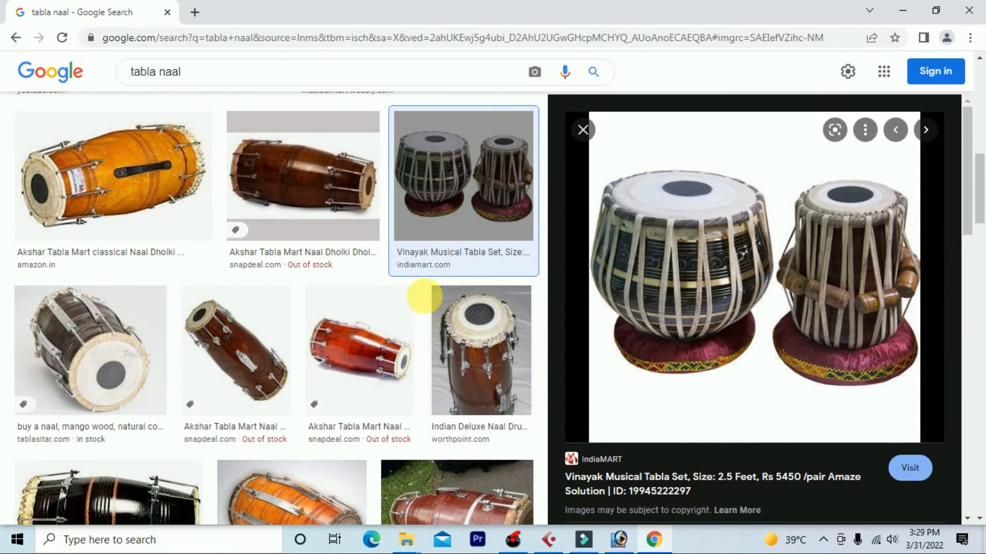
{"action": "left_click", "coordinate": [381, 355]}
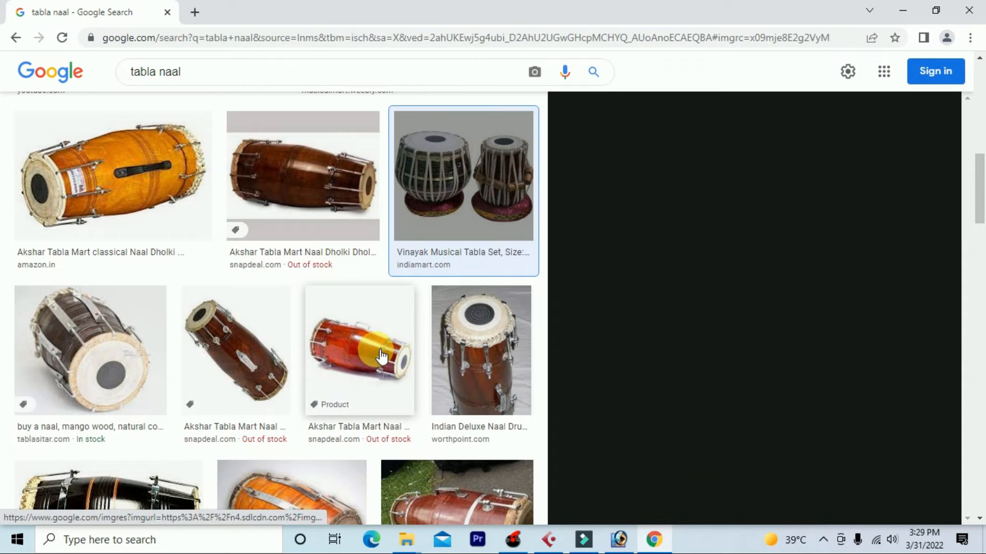
{"action": "scroll", "coordinate": [651, 313], "scroll_direction": "down", "scroll_amount": 2}
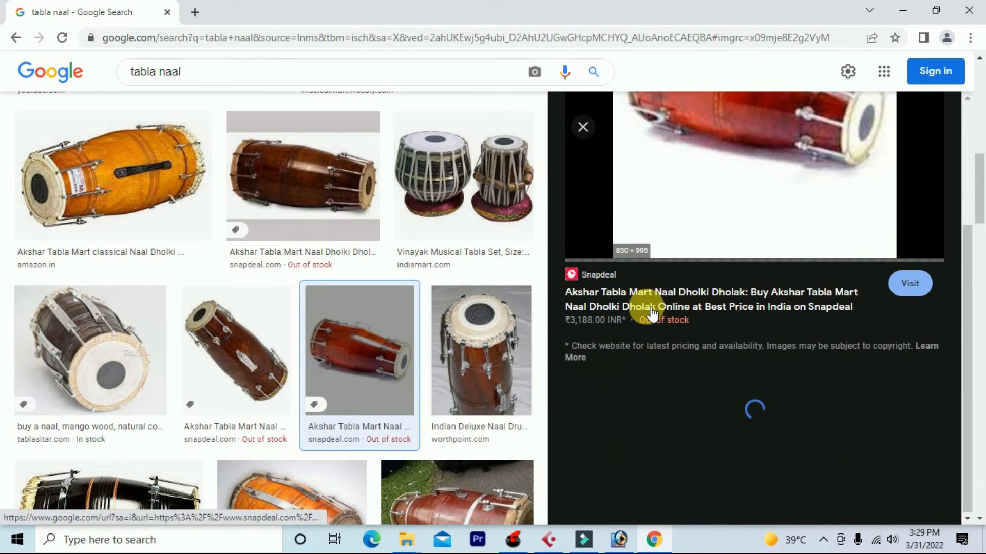
{"action": "scroll", "coordinate": [492, 379], "scroll_direction": "down", "scroll_amount": 6}
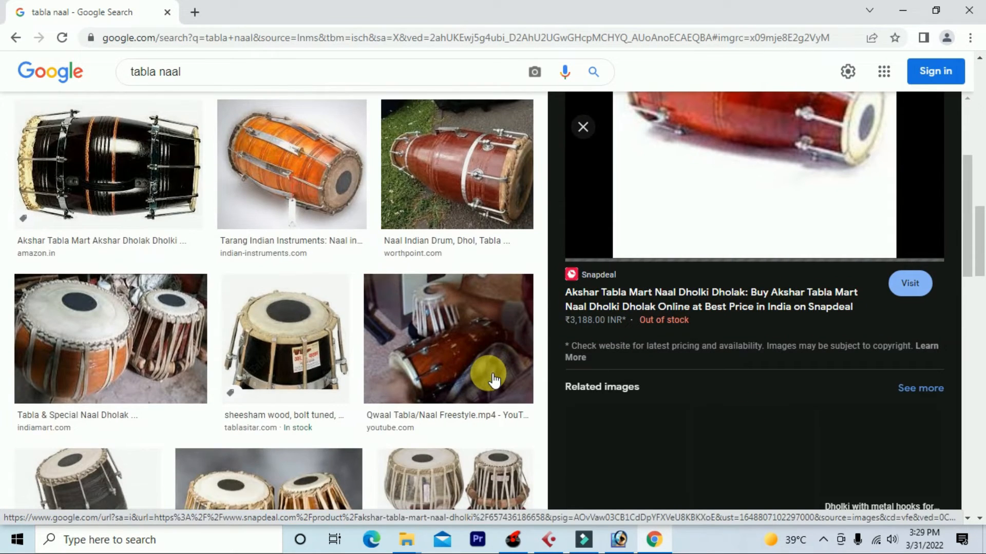
{"action": "scroll", "coordinate": [492, 378], "scroll_direction": "down", "scroll_amount": 5}
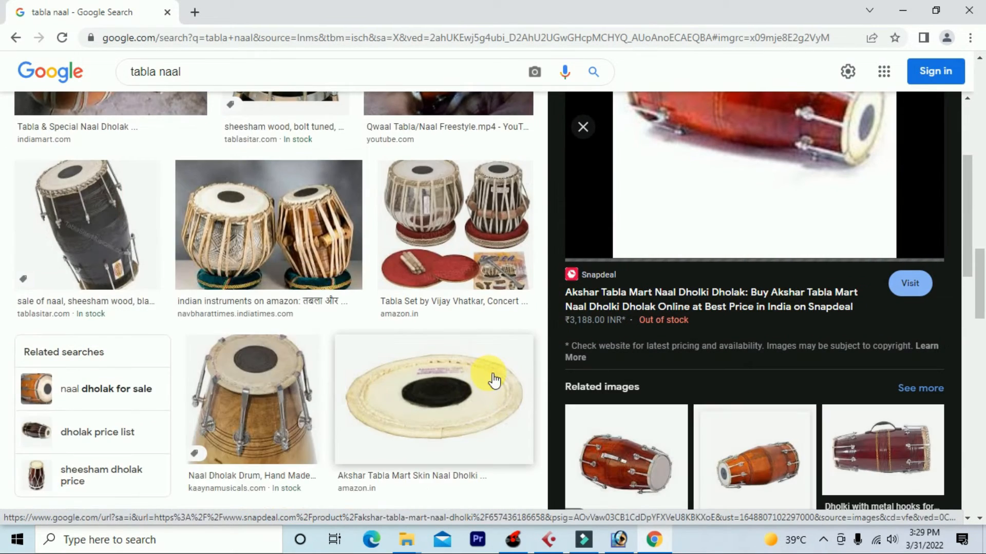
{"action": "scroll", "coordinate": [493, 380], "scroll_direction": "up", "scroll_amount": 5}
{"action": "scroll", "coordinate": [760, 246], "scroll_direction": "up", "scroll_amount": 4}
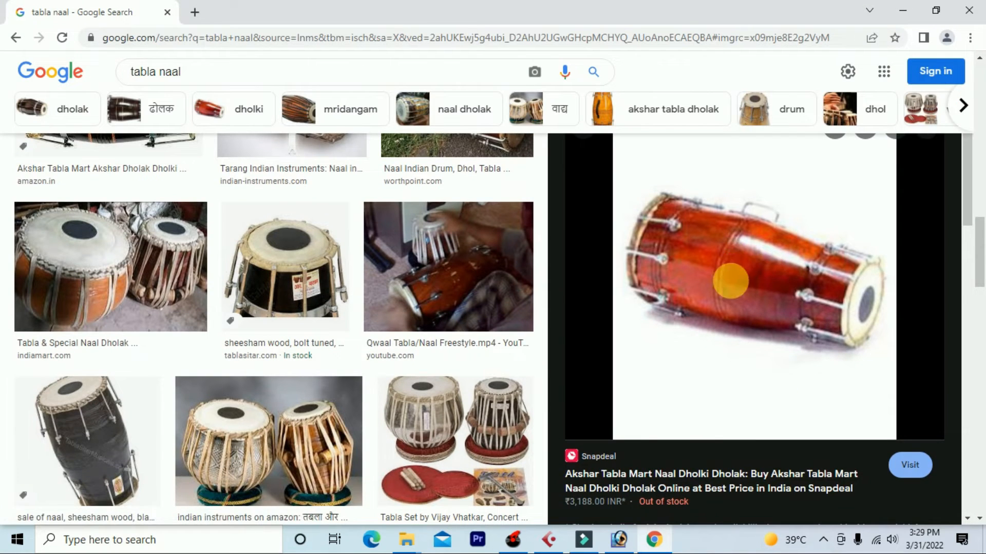
{"action": "right_click", "coordinate": [730, 281]}
{"action": "left_click", "coordinate": [784, 425]}
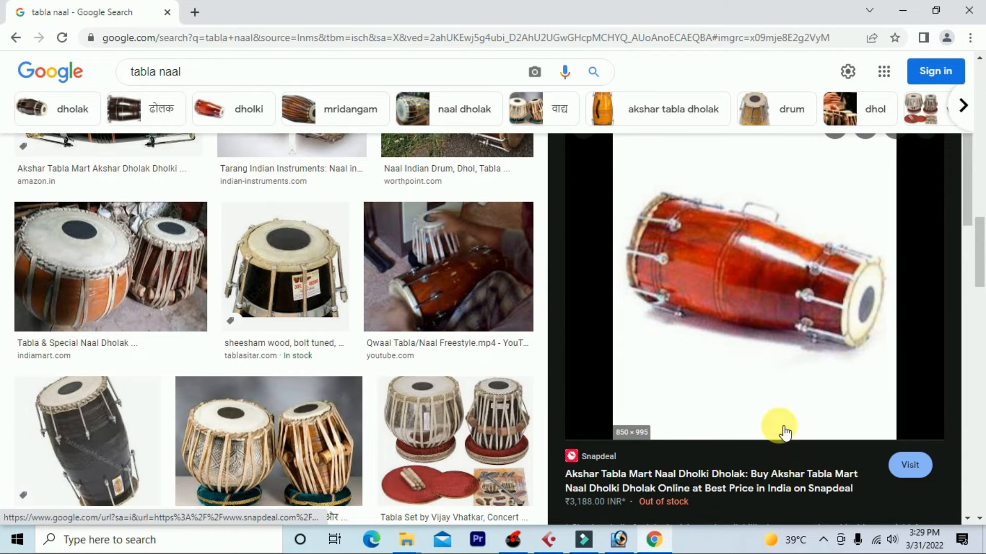
Switch to Photoshop, try to paste the red naal picture into the title image, and undo the paste
{"action": "left_click", "coordinate": [620, 540]}
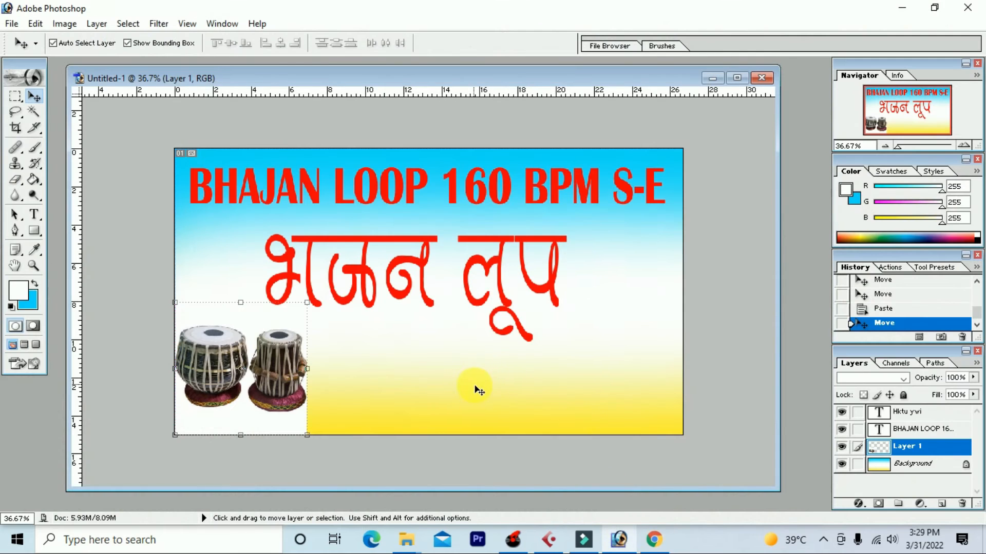
{"action": "left_click", "coordinate": [475, 390]}
{"action": "key", "text": "ctrl+v"}
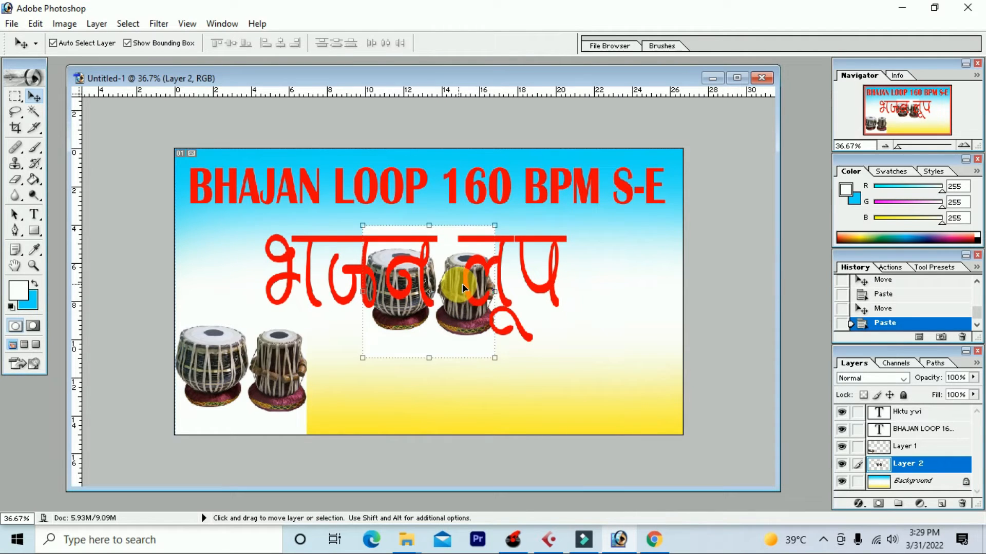
{"action": "key", "text": "ctrl+z"}
Copy the red naal picture in Chrome again and return to Photoshop
{"action": "left_click", "coordinate": [659, 542]}
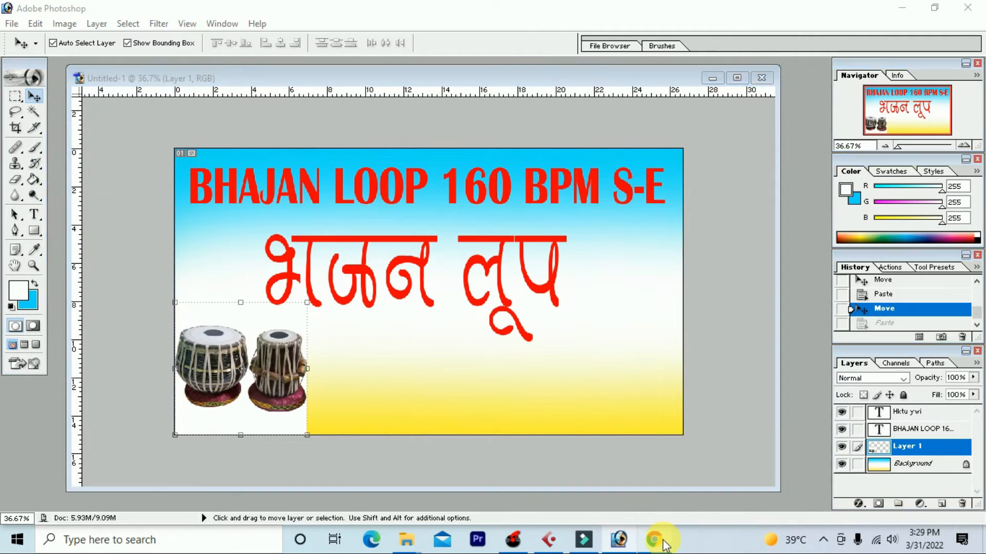
{"action": "right_click", "coordinate": [743, 258]}
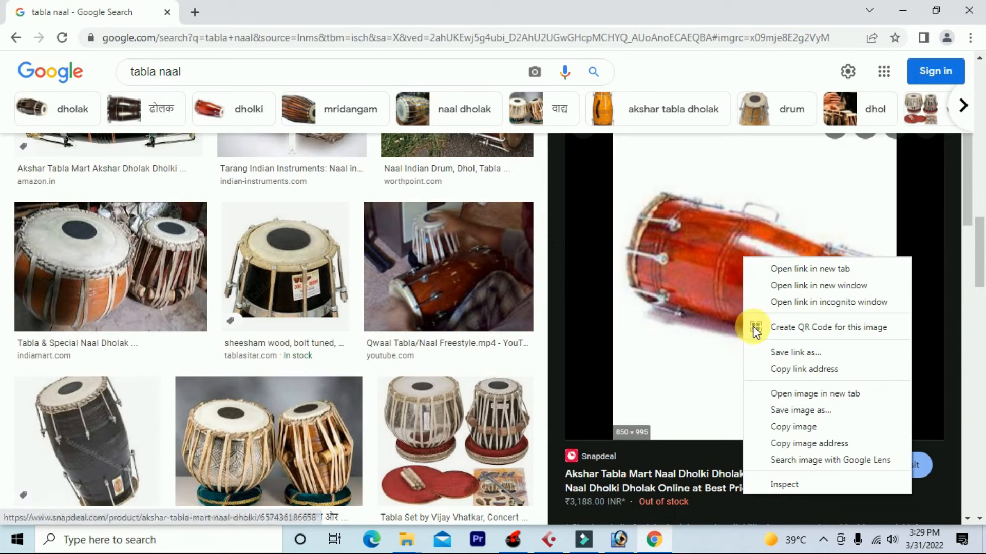
{"action": "left_click", "coordinate": [795, 425]}
{"action": "left_click", "coordinate": [620, 539]}
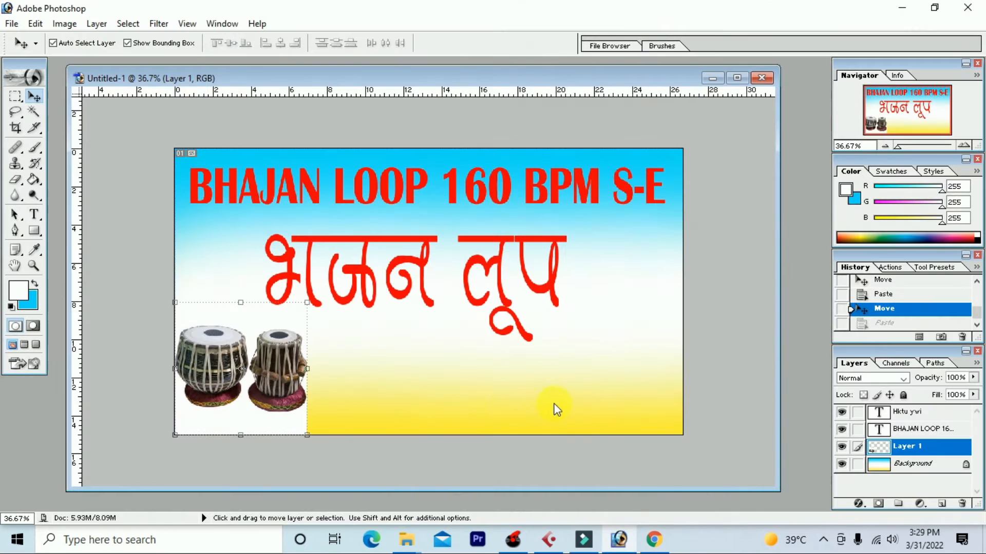
Try again to paste the red naal picture, undo the paste and select the Background layer
{"action": "left_click", "coordinate": [503, 410]}
{"action": "key", "text": "ctrl+v"}
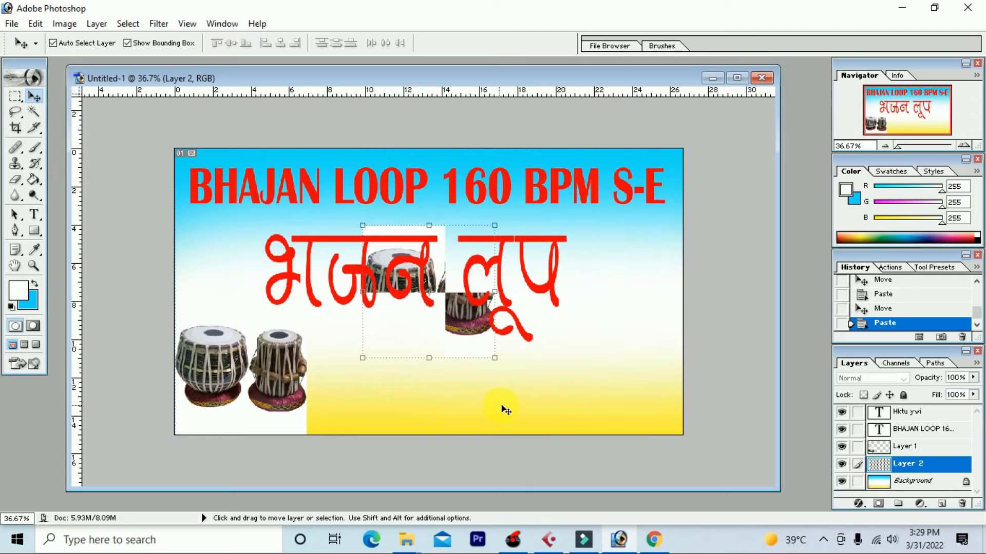
{"action": "key", "text": "ctrl+z"}
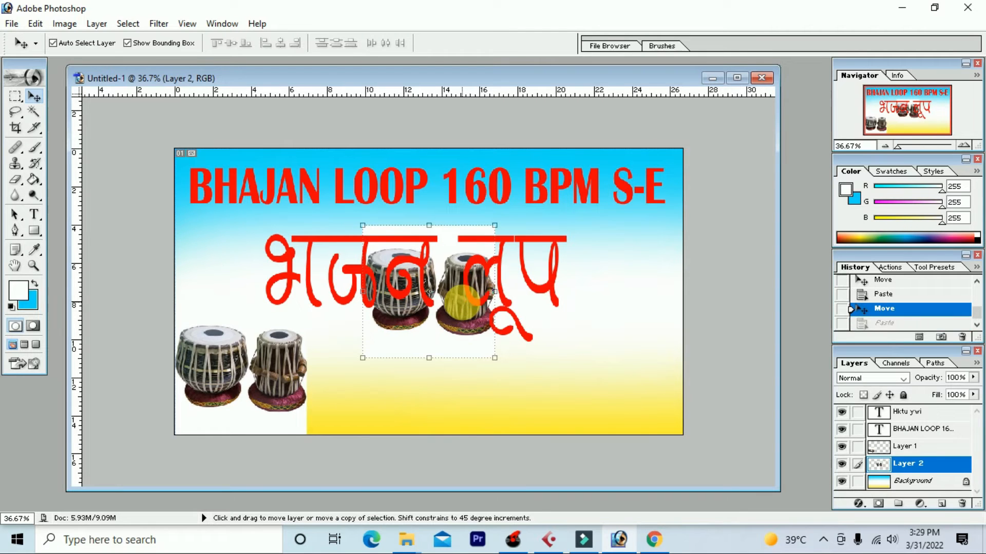
{"action": "left_click", "coordinate": [527, 401]}
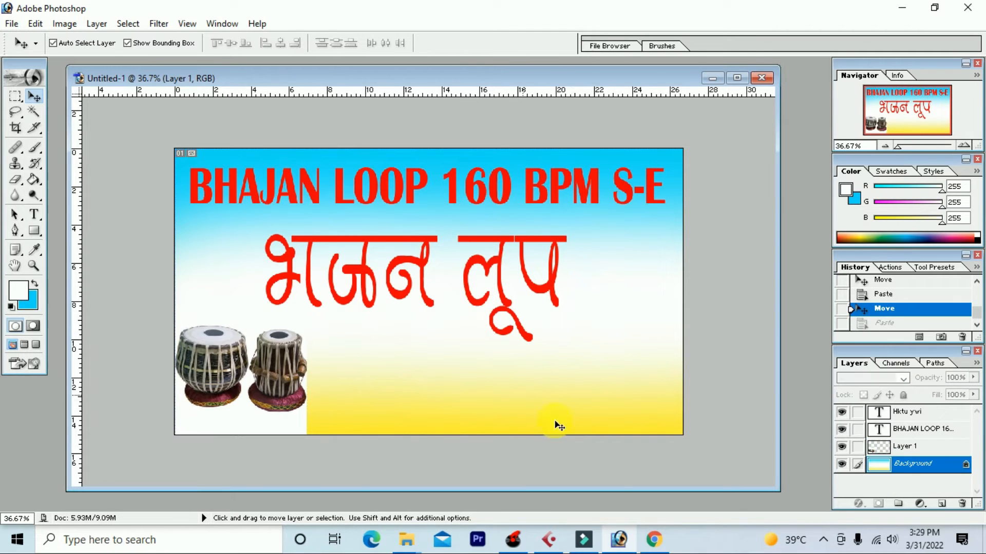
Switch to Chrome, try to copy the red naal picture once more, and close the Snapdeal product tab opened instead
{"action": "left_click", "coordinate": [653, 539]}
{"action": "right_click", "coordinate": [725, 276]}
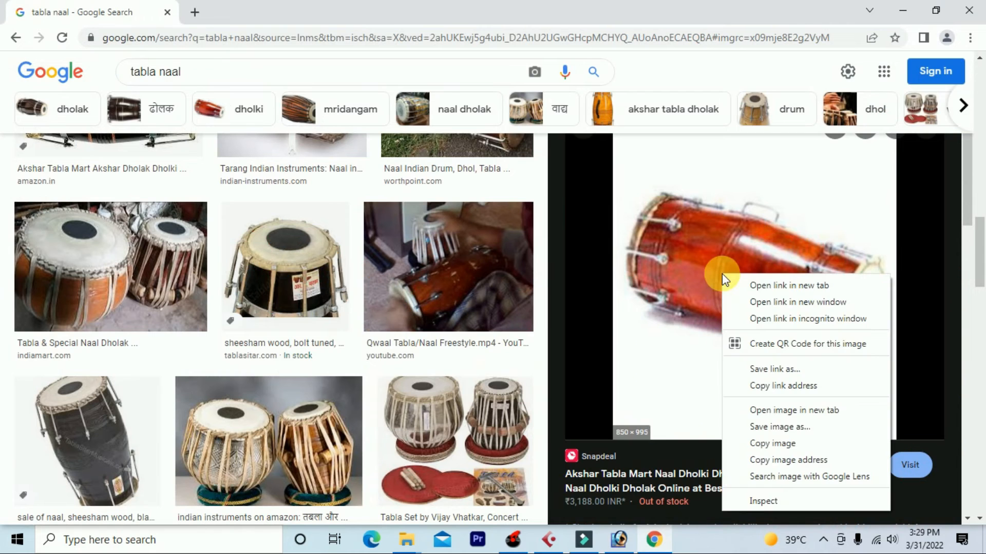
{"action": "left_click", "coordinate": [738, 234]}
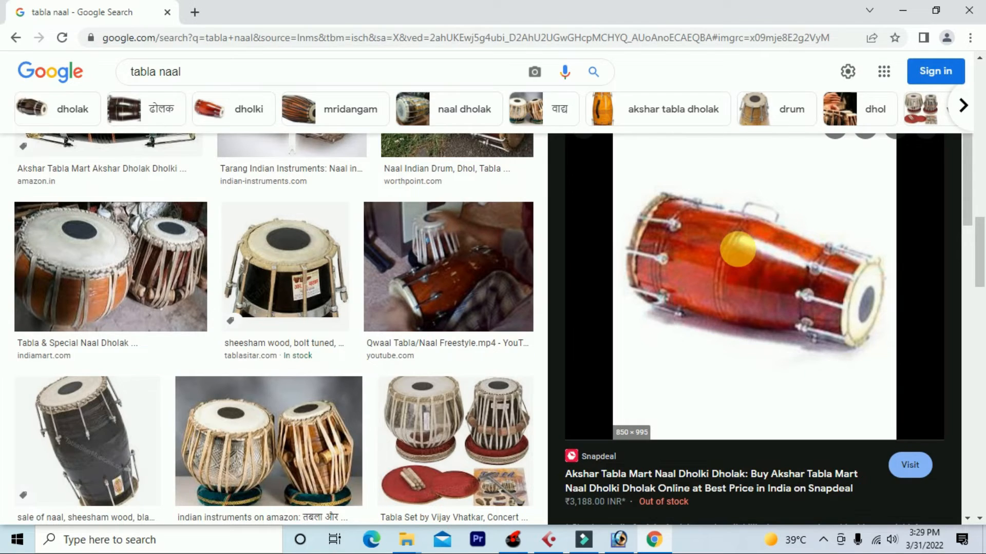
{"action": "left_click", "coordinate": [737, 250]}
{"action": "right_click", "coordinate": [736, 251]}
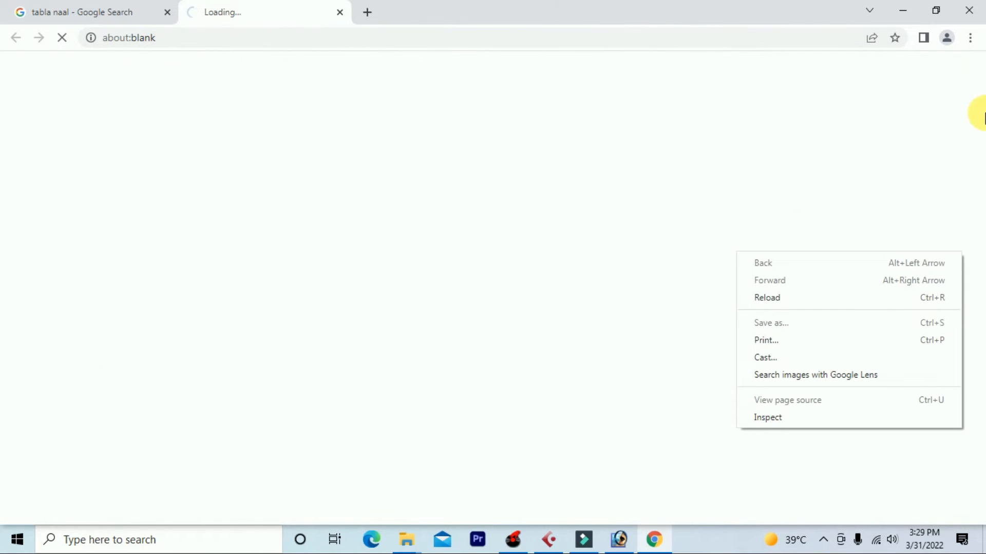
{"action": "left_click", "coordinate": [335, 12]}
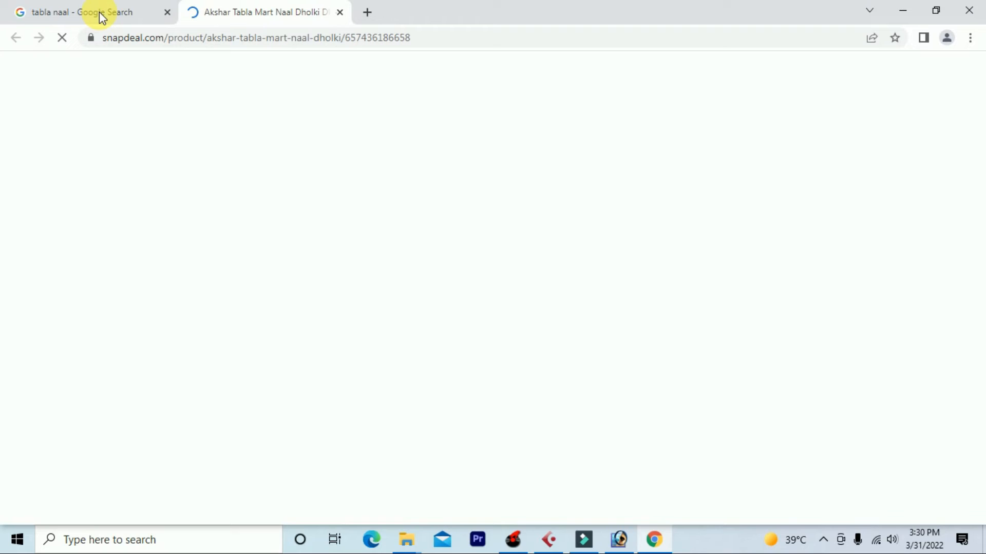
{"action": "key", "text": "ctrl+w"}
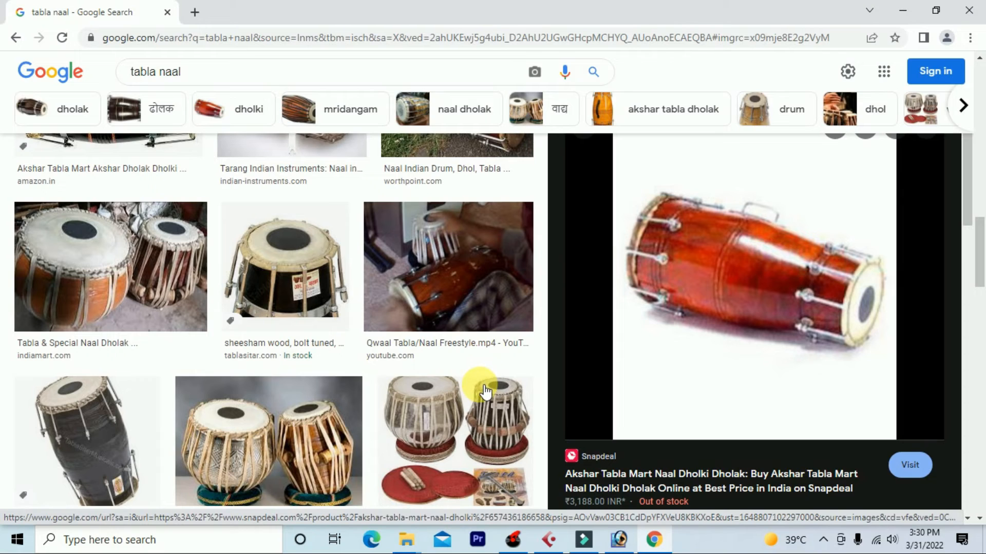
Copy the red naal picture from the Chrome image preview and paste it into the Photoshop title image
{"action": "right_click", "coordinate": [741, 283]}
{"action": "left_click", "coordinate": [785, 447]}
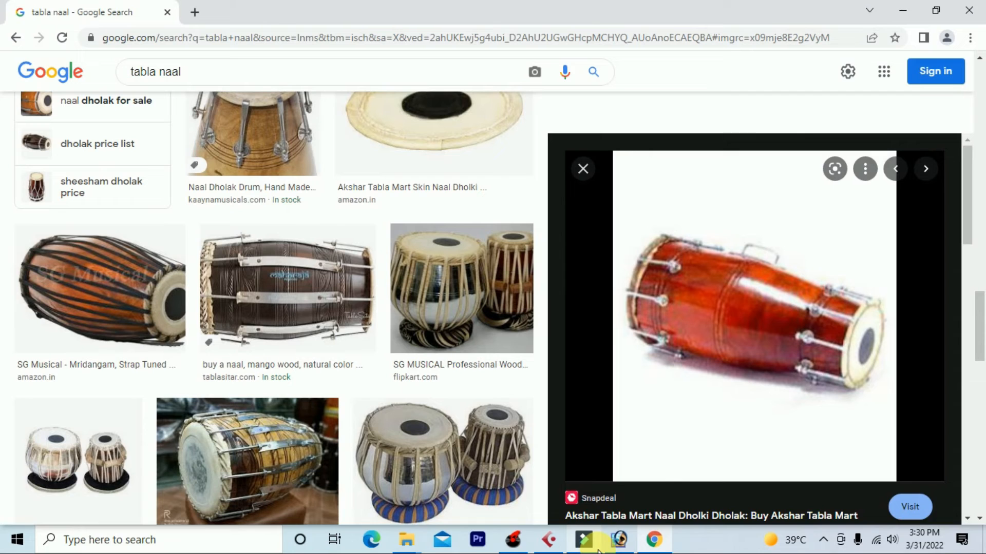
{"action": "left_click", "coordinate": [620, 543]}
{"action": "left_click", "coordinate": [463, 394]}
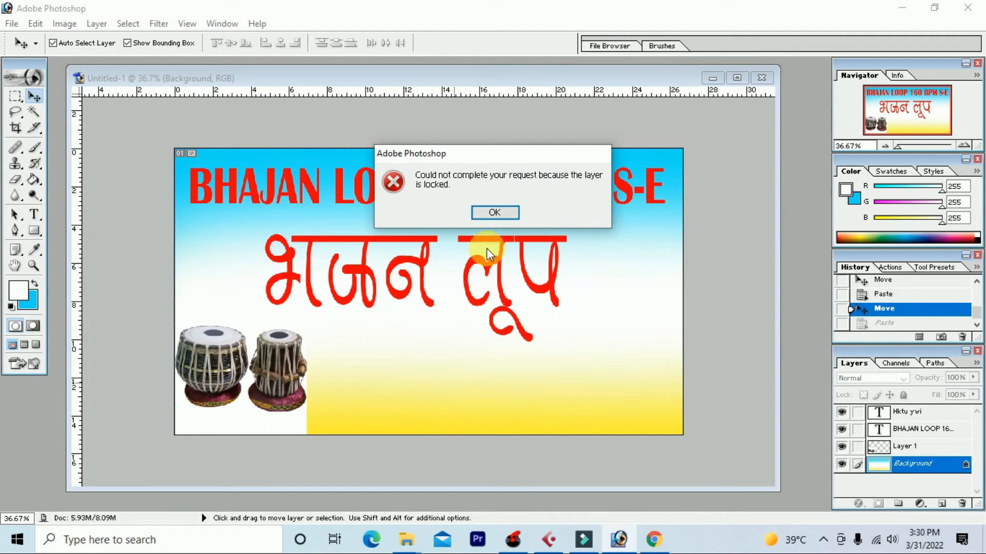
{"action": "left_click", "coordinate": [505, 212]}
{"action": "key", "text": "ctrl+v"}
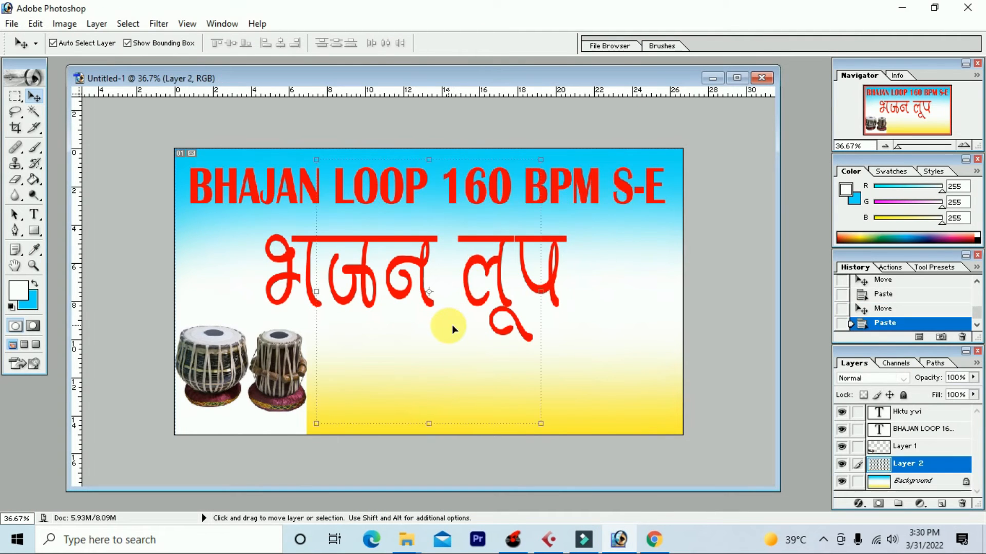
Move the naal picture down beside the tabla pair and scale it to 74% with Free Transform
{"action": "left_click_drag", "start_coordinate": [443, 288], "coordinate": [438, 382]}
{"action": "key", "text": "ctrl+t"}
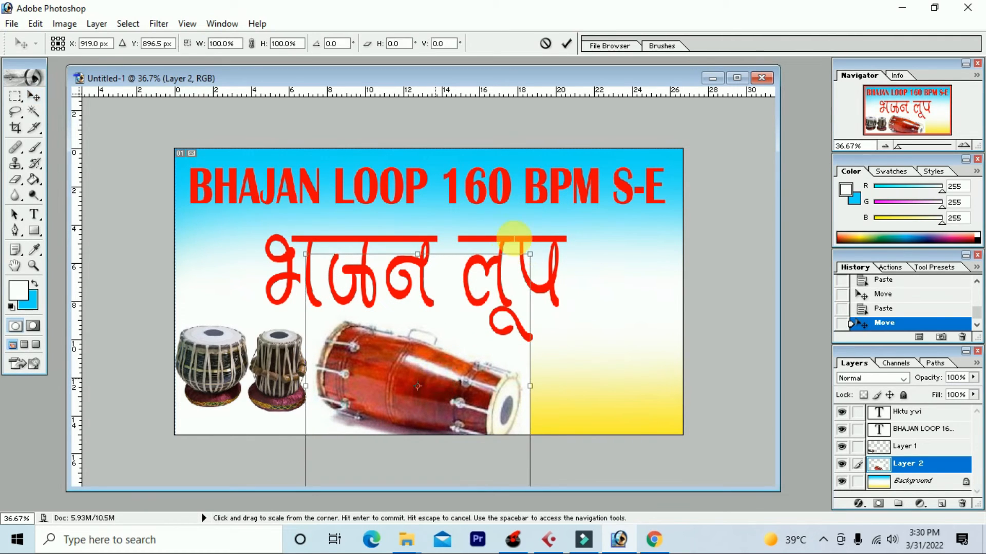
{"action": "left_click_drag", "start_coordinate": [534, 279], "coordinate": [522, 306]}
{"action": "left_click_drag", "start_coordinate": [444, 368], "coordinate": [417, 364]}
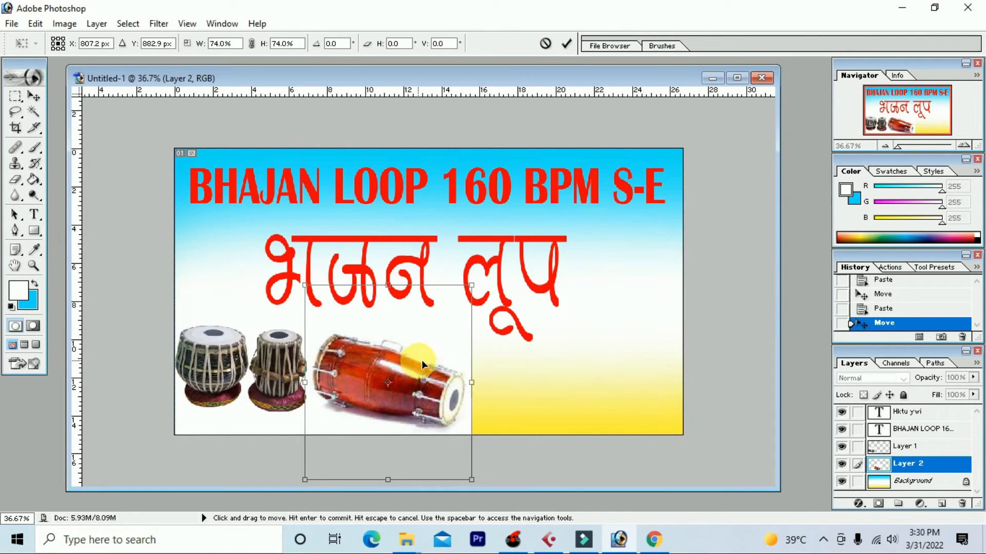
{"action": "key", "text": "Return"}
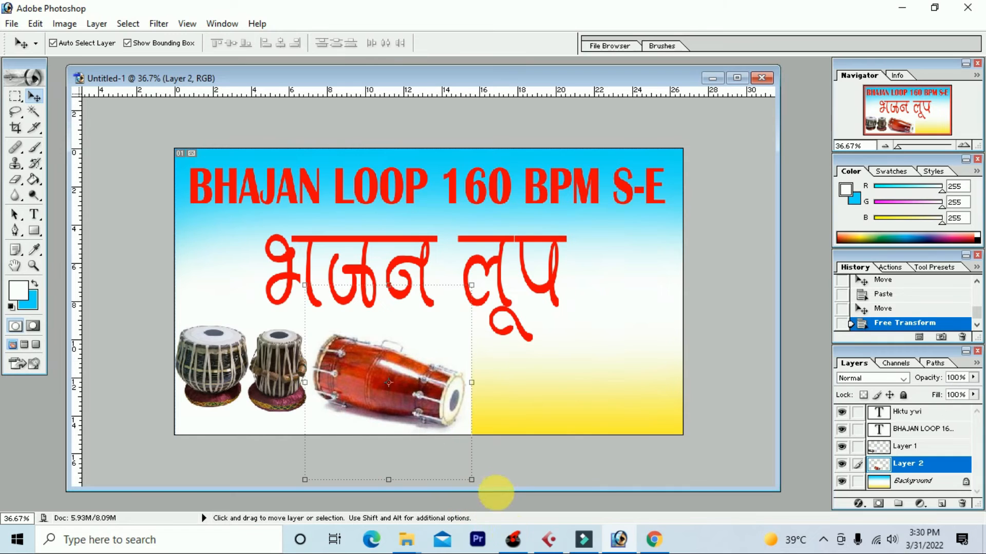
Switch to Chrome and look through the "tabla naal" image results for another instrument picture
{"action": "left_click", "coordinate": [653, 538]}
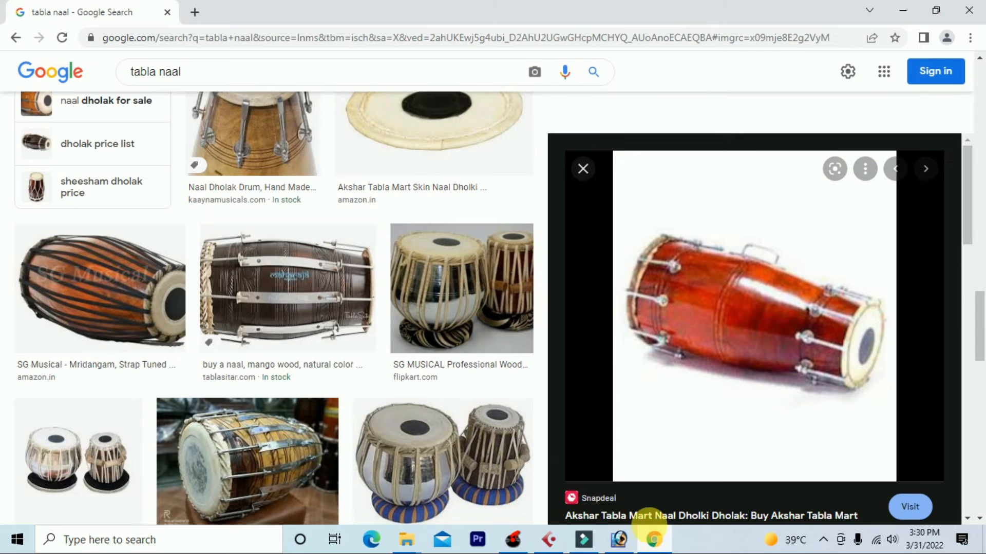
{"action": "scroll", "coordinate": [380, 350], "scroll_direction": "down", "scroll_amount": 3}
{"action": "scroll", "coordinate": [380, 350], "scroll_direction": "down", "scroll_amount": 5}
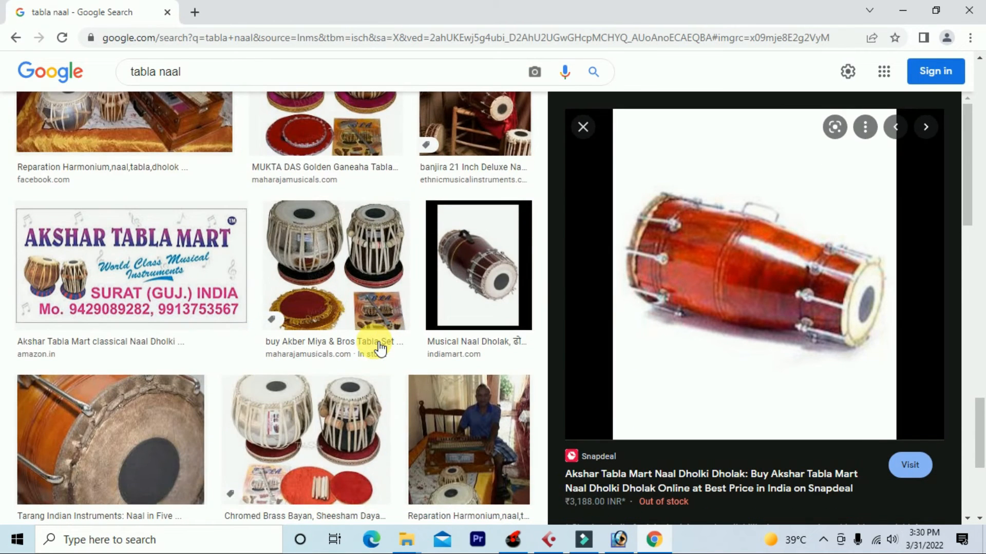
{"action": "scroll", "coordinate": [265, 321], "scroll_direction": "up", "scroll_amount": 2}
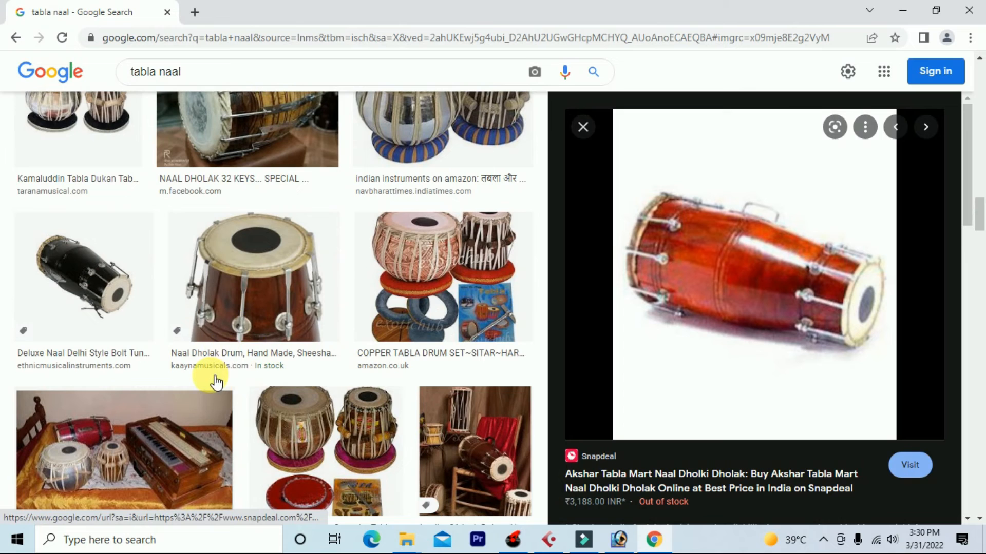
{"action": "scroll", "coordinate": [209, 378], "scroll_direction": "down", "scroll_amount": 15}
{"action": "scroll", "coordinate": [211, 380], "scroll_direction": "down", "scroll_amount": 8}
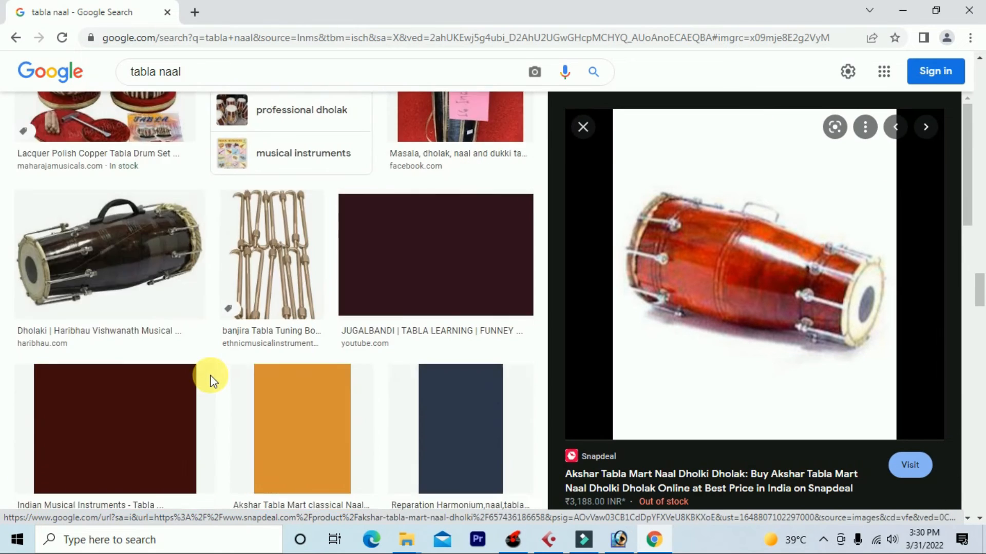
{"action": "scroll", "coordinate": [211, 379], "scroll_direction": "up", "scroll_amount": 8}
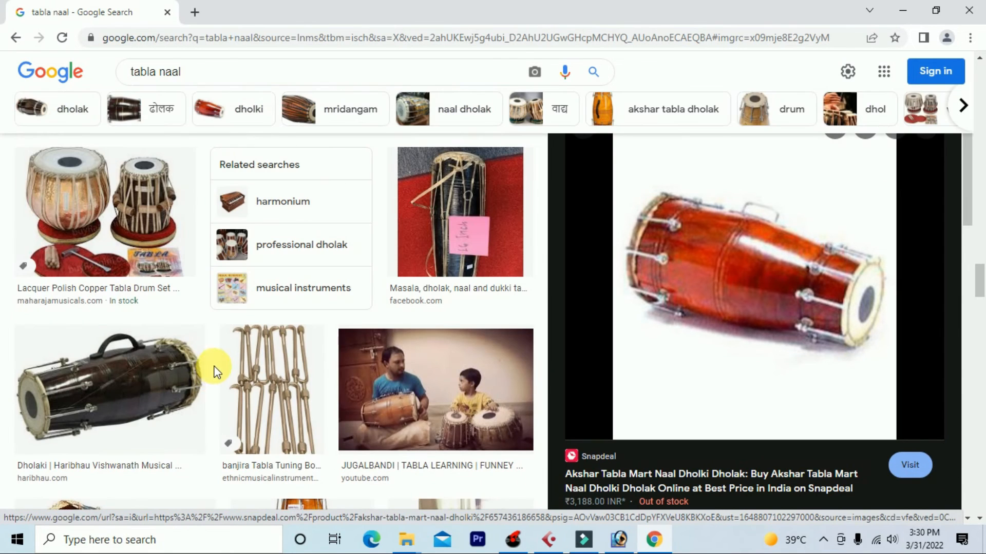
{"action": "scroll", "coordinate": [217, 362], "scroll_direction": "up", "scroll_amount": 3}
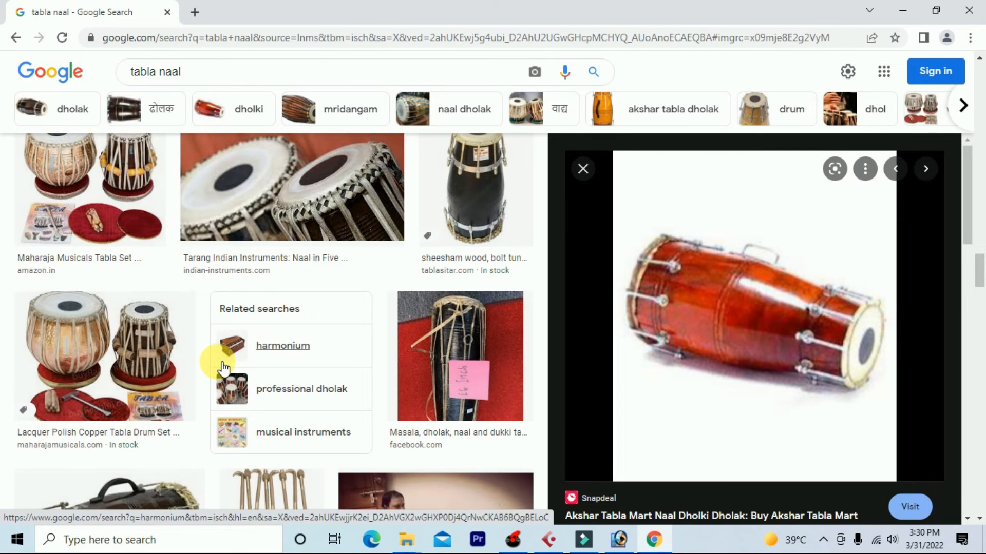
{"action": "scroll", "coordinate": [220, 364], "scroll_direction": "up", "scroll_amount": 5}
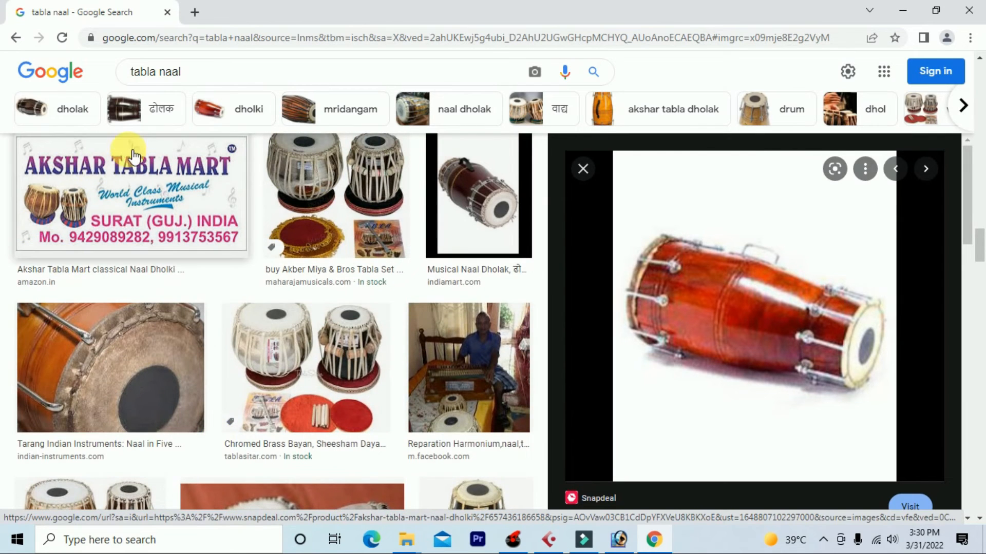
Search Google Images for "roland pad" and open the preview of the Roland OCTAPAD SPD-20X picture with the drumsticks
{"action": "left_click", "coordinate": [216, 77]}
{"action": "left_click_drag", "start_coordinate": [218, 77], "coordinate": [21, 89]}
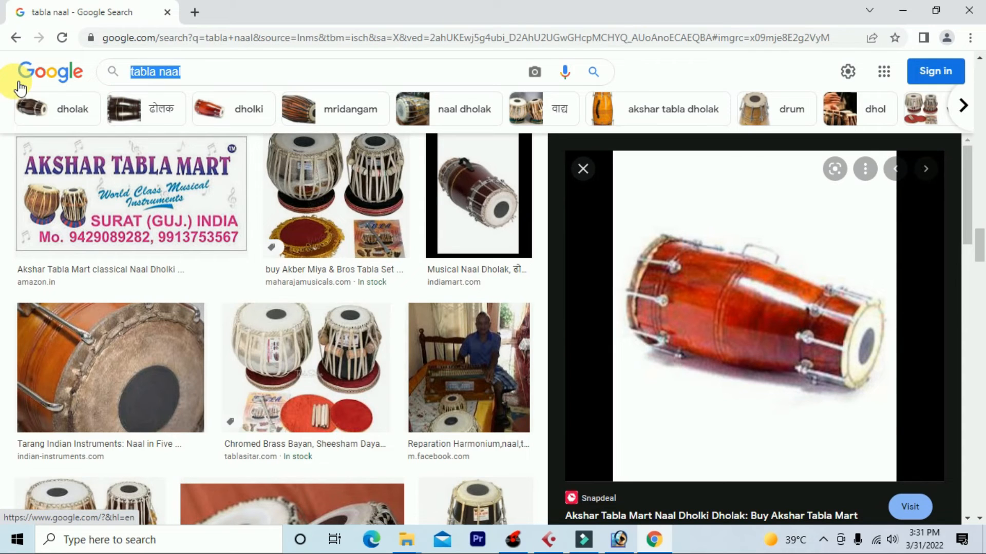
{"action": "type", "text": "roland pad"}
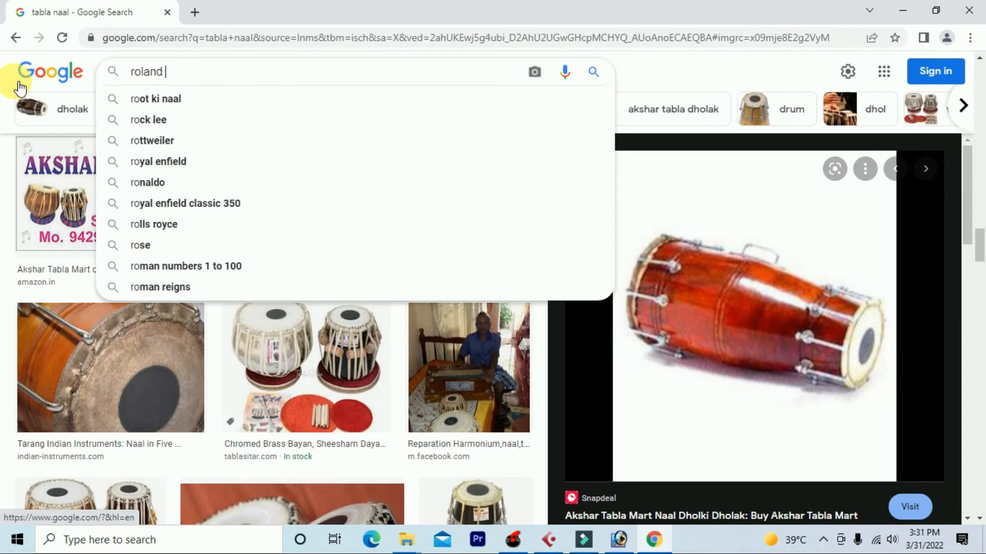
{"action": "key", "text": "Return"}
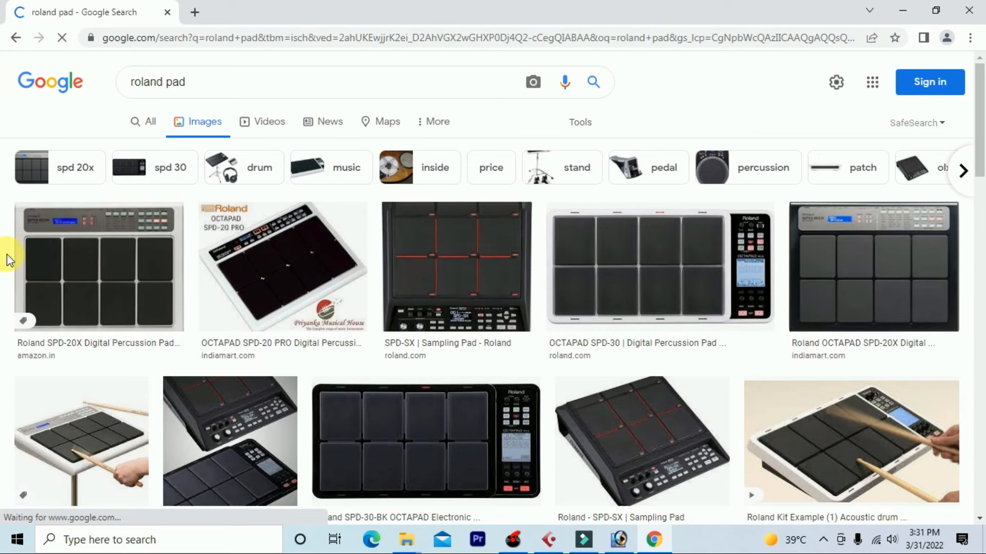
{"action": "scroll", "coordinate": [11, 246], "scroll_direction": "down", "scroll_amount": 5}
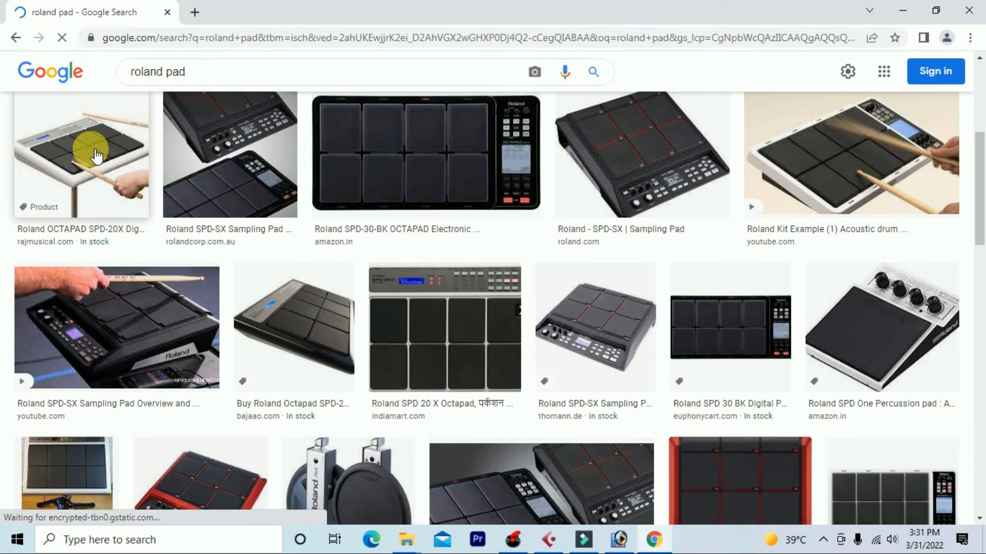
{"action": "left_click", "coordinate": [97, 155]}
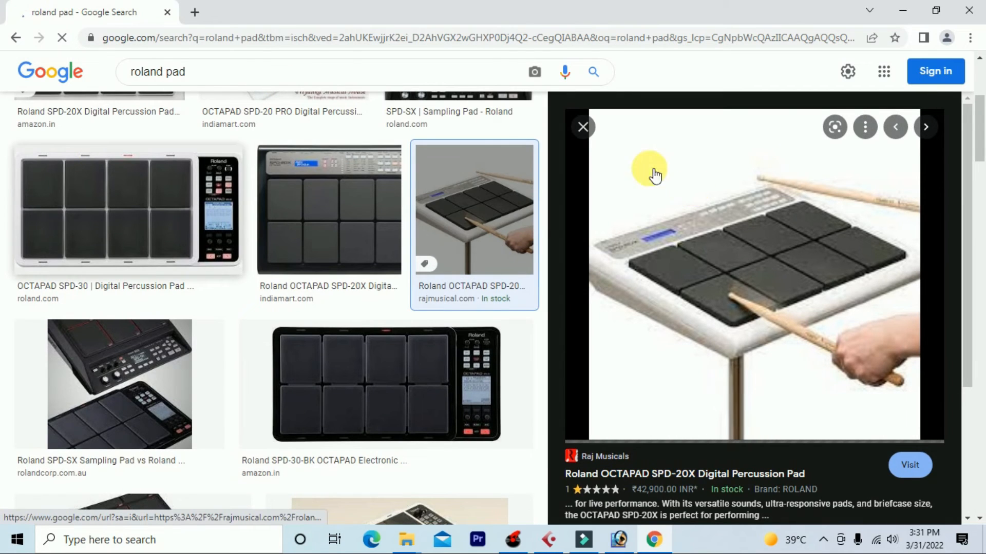
Copy the Octapad picture from the preview, switch to Photoshop and paste it directly above the Background layer
{"action": "right_click", "coordinate": [717, 262]}
{"action": "left_click", "coordinate": [770, 435]}
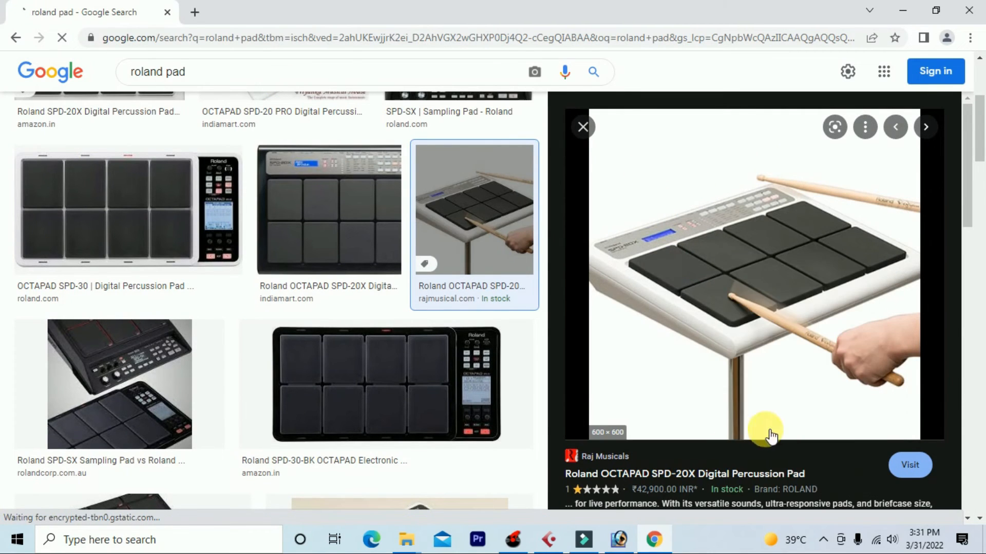
{"action": "left_click", "coordinate": [620, 537]}
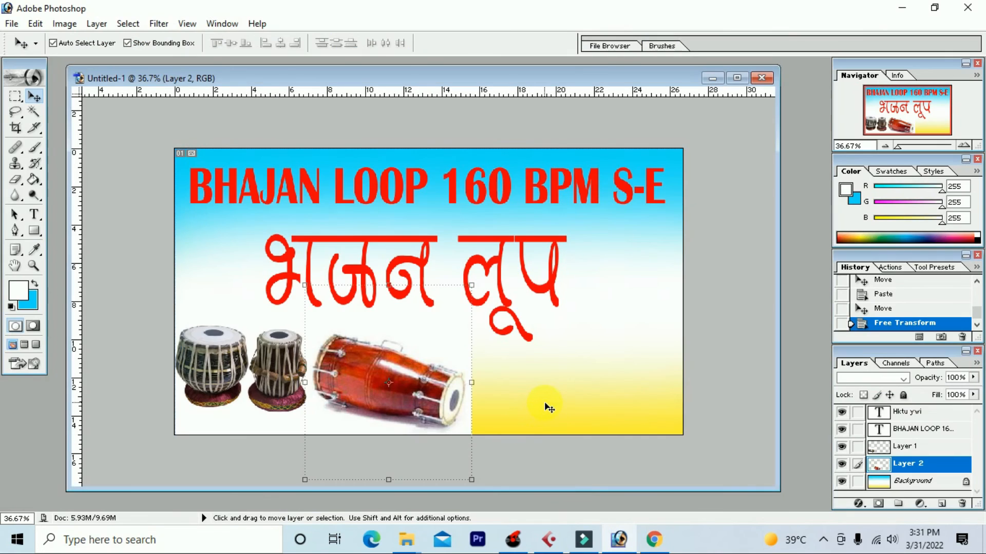
{"action": "left_click", "coordinate": [549, 408]}
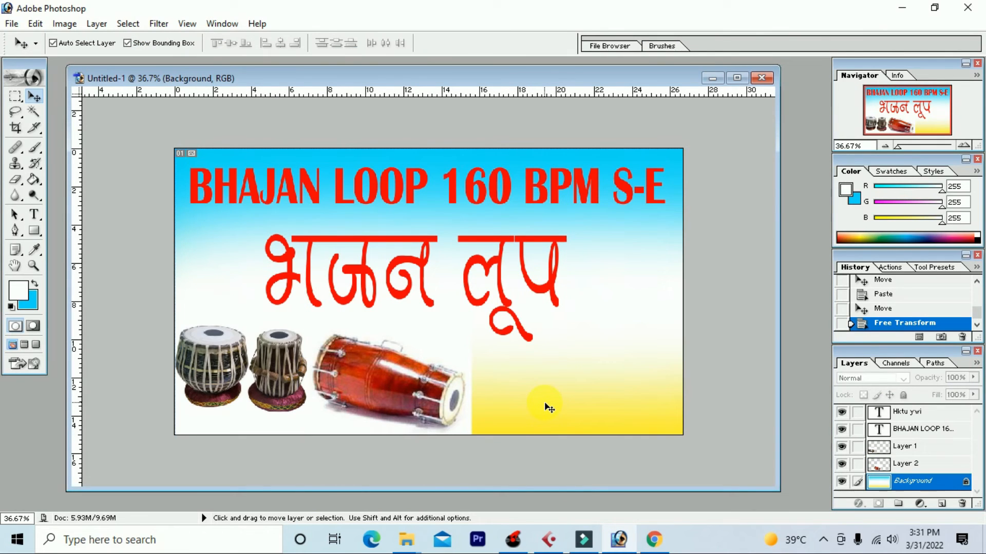
{"action": "key", "text": "ctrl+v"}
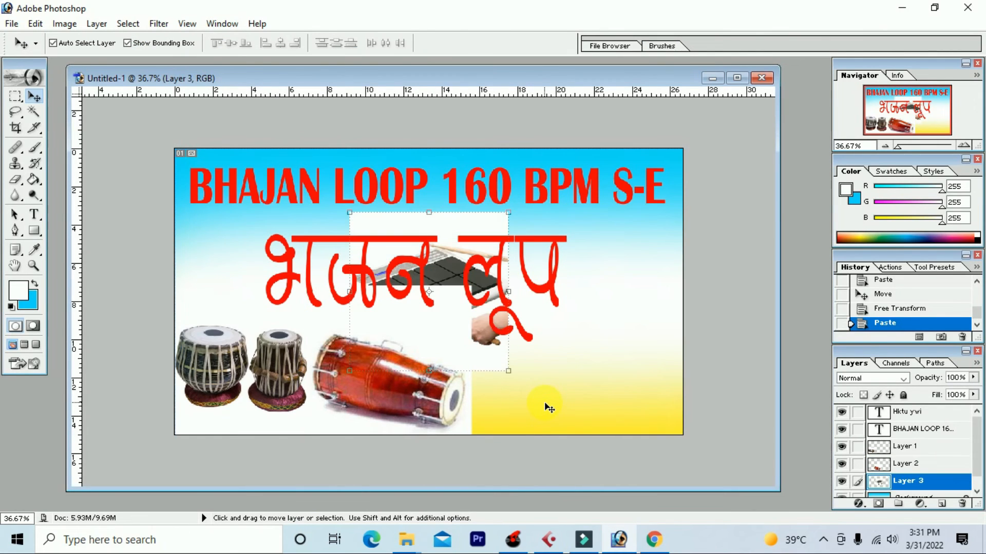
Move the Octapad picture to the canvas's lower-right corner and center the naal picture between it and the tabla pair
{"action": "left_click_drag", "start_coordinate": [476, 294], "coordinate": [633, 348]}
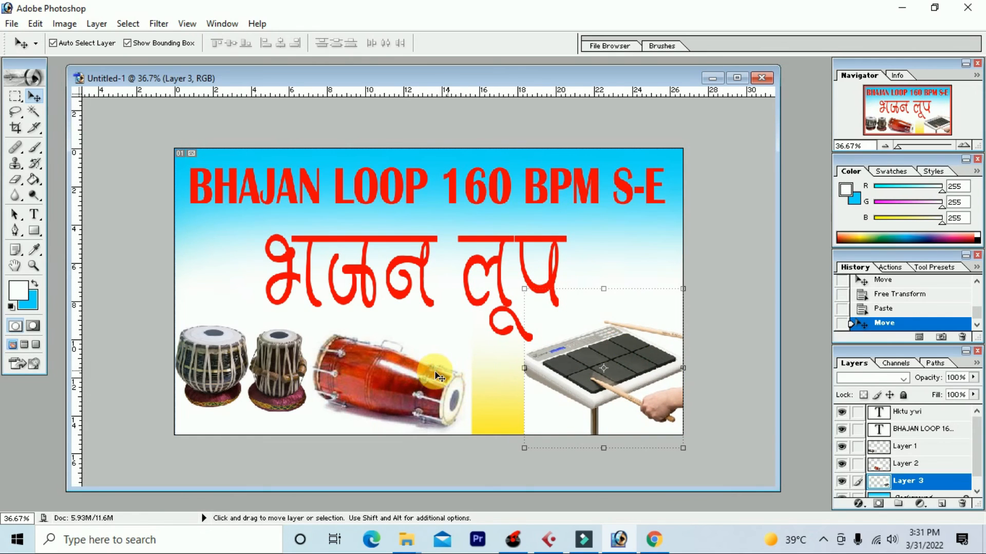
{"action": "left_click", "coordinate": [459, 371]}
{"action": "mouse_move", "coordinate": [459, 371]}
{"action": "left_mouse_down"}
{"action": "mouse_move", "coordinate": [479, 368]}
{"action": "mouse_move", "coordinate": [464, 365]}
{"action": "left_mouse_up"}
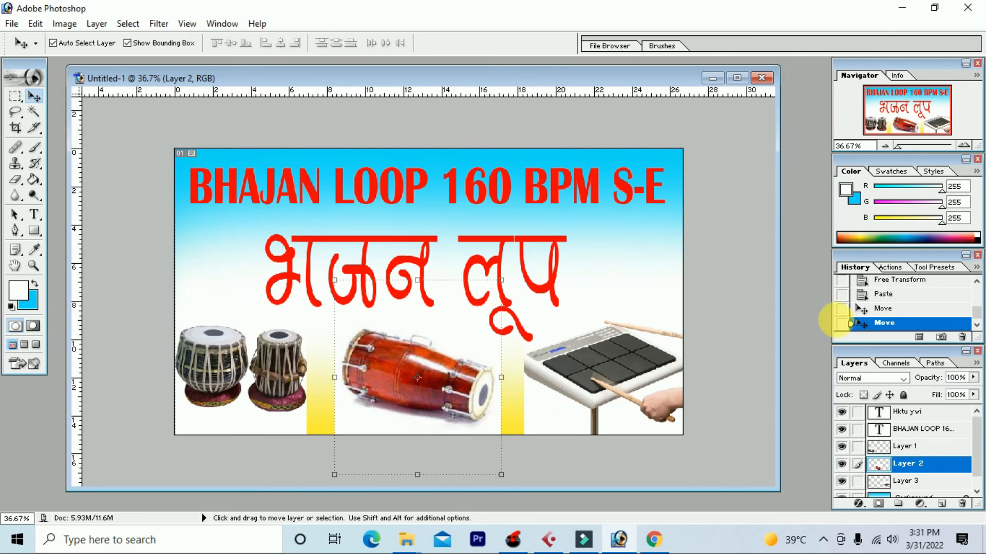
Add a white outside Stroke of 27 px to the "BHAJAN LOOP 160 BPM S-E" text layer
{"action": "left_click", "coordinate": [413, 189]}
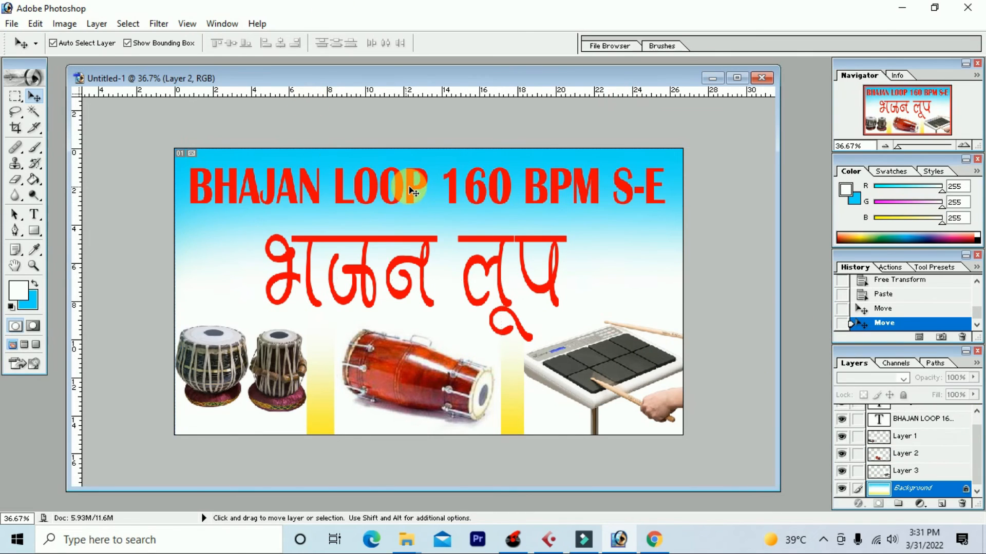
{"action": "left_click", "coordinate": [414, 189]}
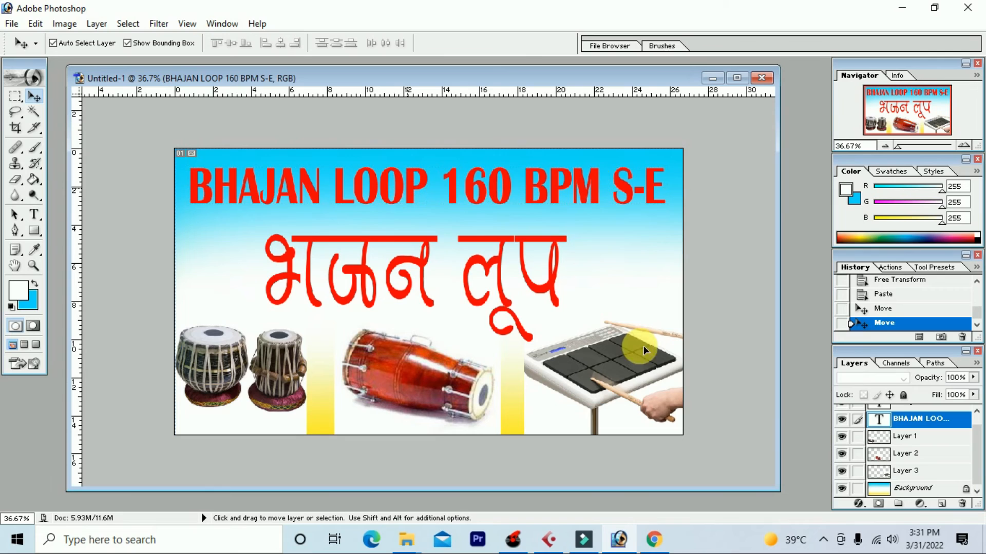
{"action": "left_click", "coordinate": [858, 504]}
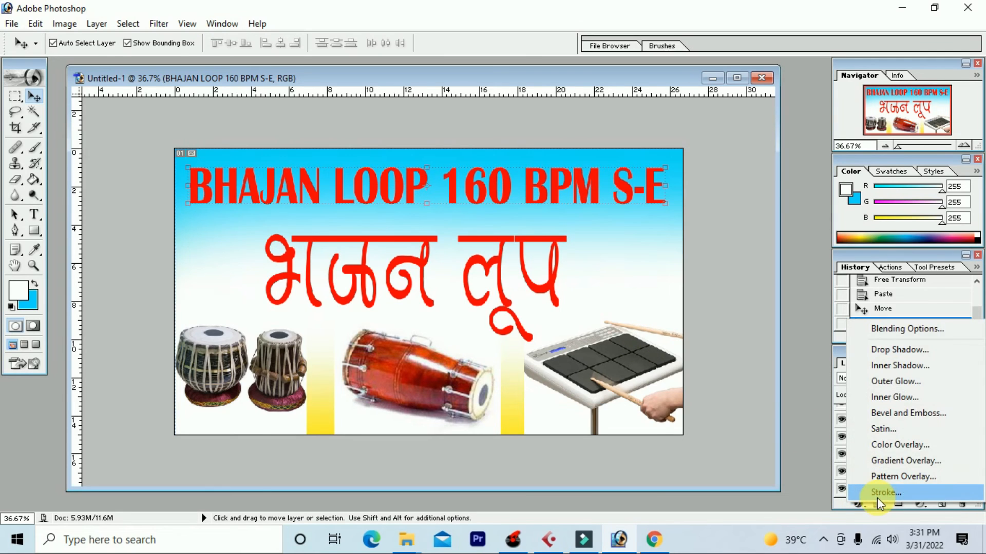
{"action": "left_click", "coordinate": [881, 494]}
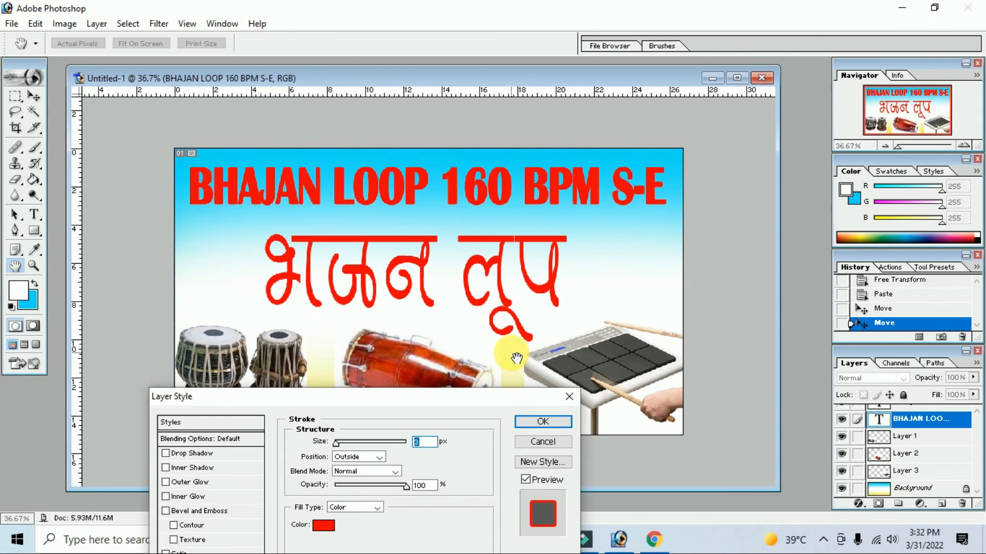
{"action": "left_click_drag", "start_coordinate": [399, 398], "coordinate": [535, 347]}
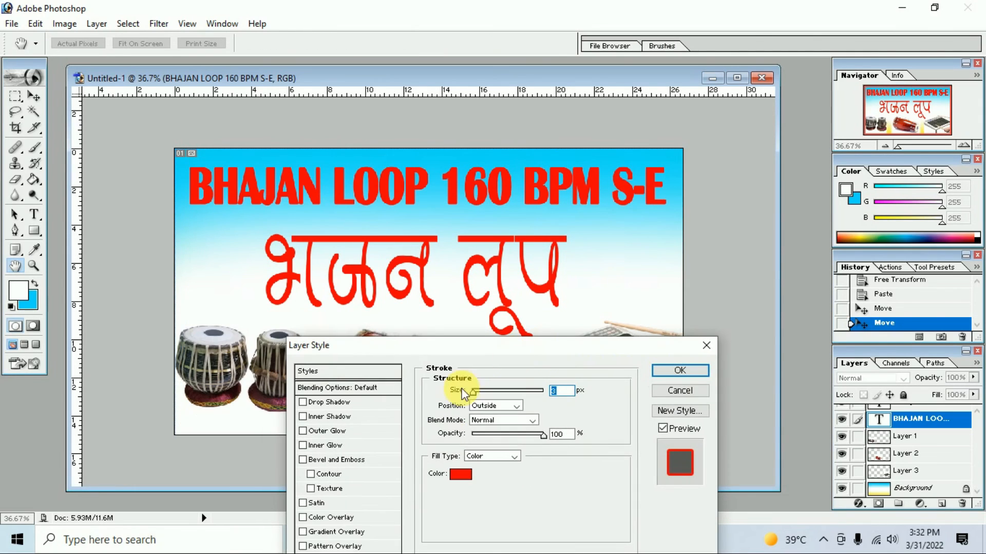
{"action": "left_click", "coordinate": [464, 478]}
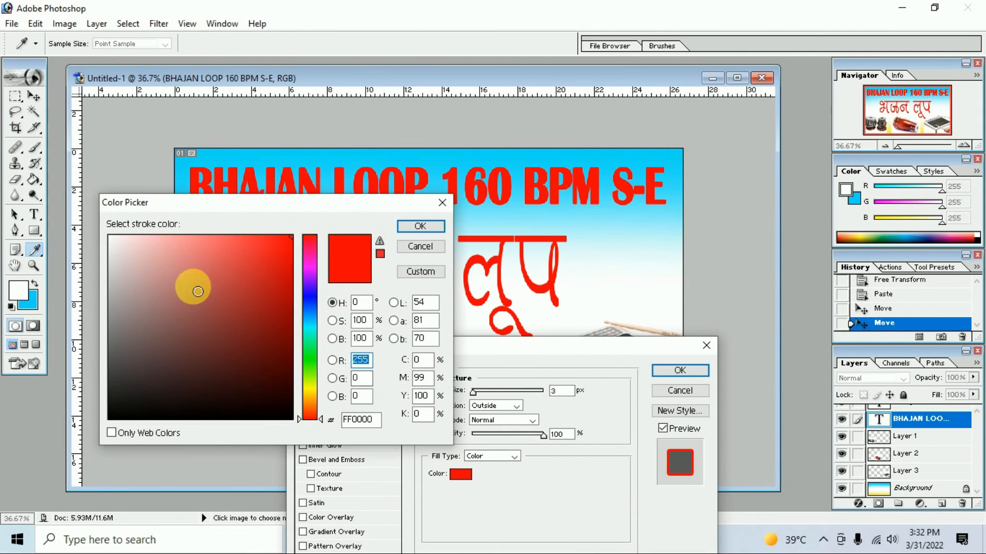
{"action": "left_click_drag", "start_coordinate": [198, 291], "coordinate": [90, 207]}
{"action": "left_click", "coordinate": [422, 228]}
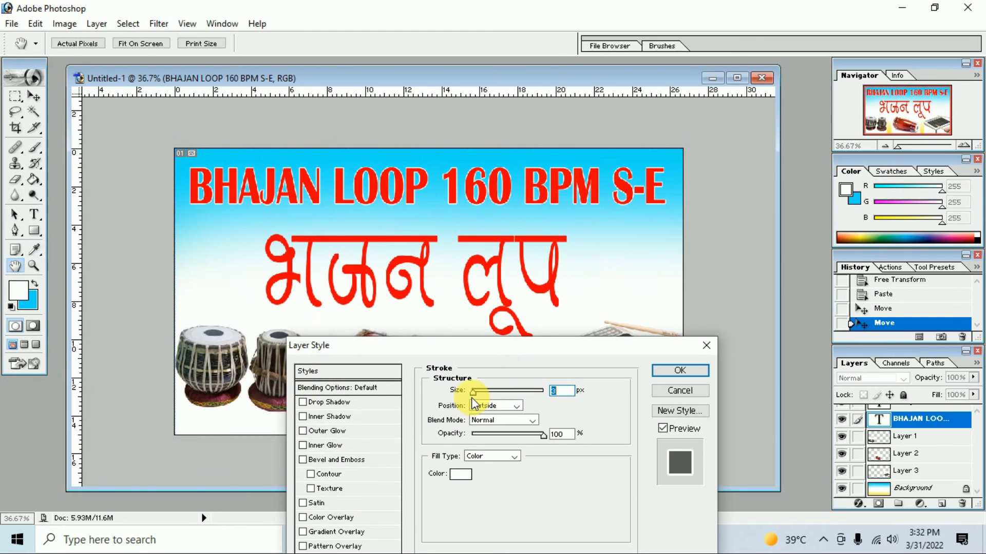
{"action": "mouse_move", "coordinate": [477, 393]}
{"action": "left_mouse_down"}
{"action": "mouse_move", "coordinate": [498, 392]}
{"action": "mouse_move", "coordinate": [484, 392]}
{"action": "left_mouse_up"}
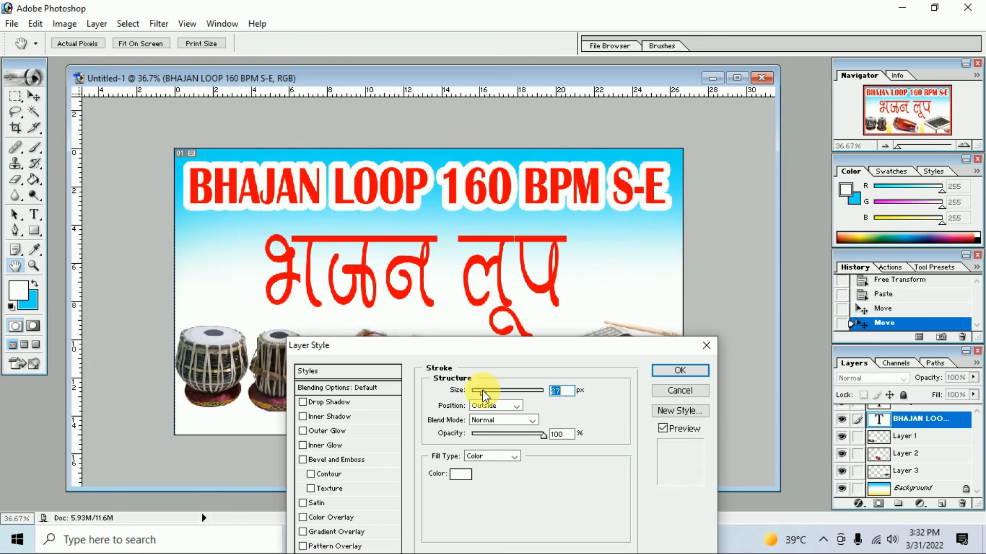
{"action": "left_click", "coordinate": [695, 377]}
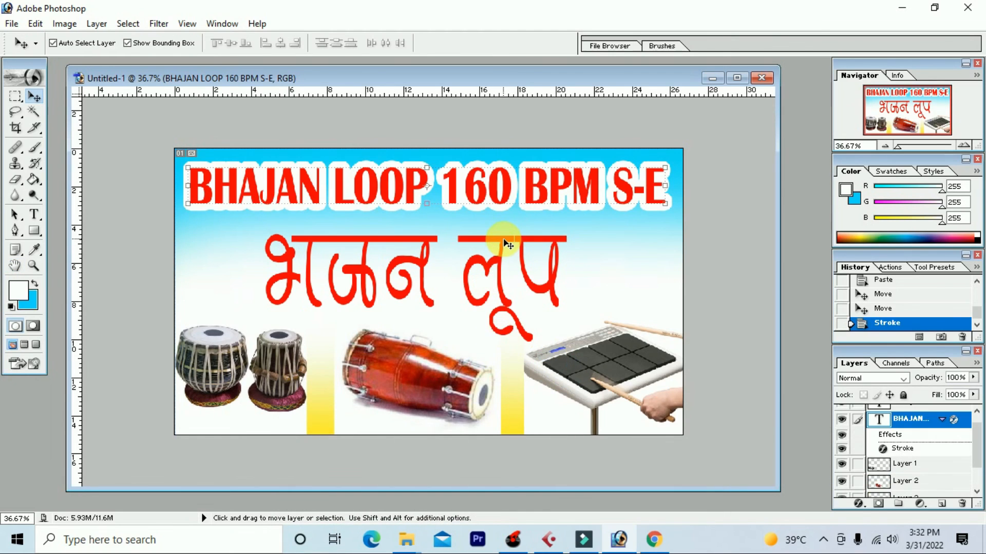
Recolor the whole Hindi loop name to dark purple (520078) and commit the text edit
{"action": "left_click", "coordinate": [506, 242]}
{"action": "left_click", "coordinate": [35, 215]}
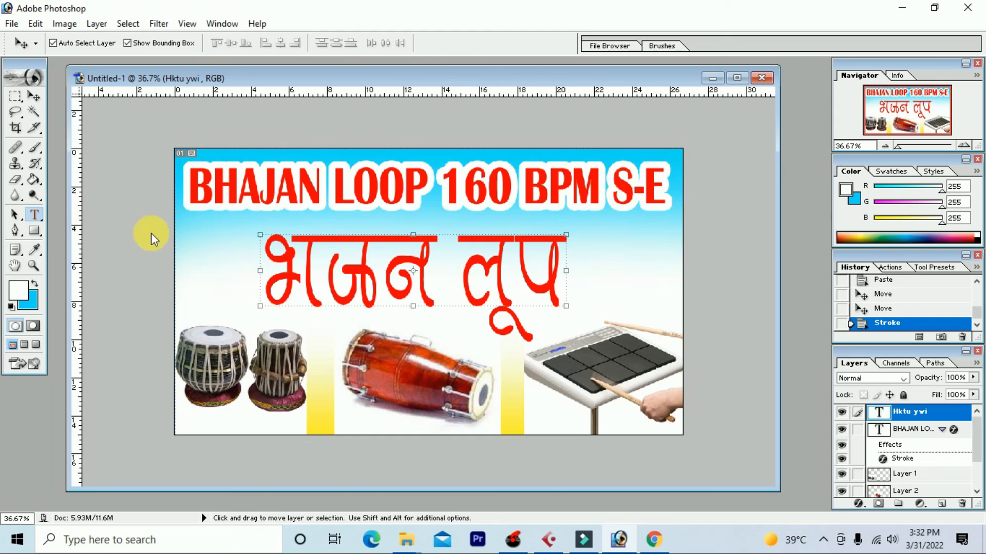
{"action": "left_click", "coordinate": [320, 270]}
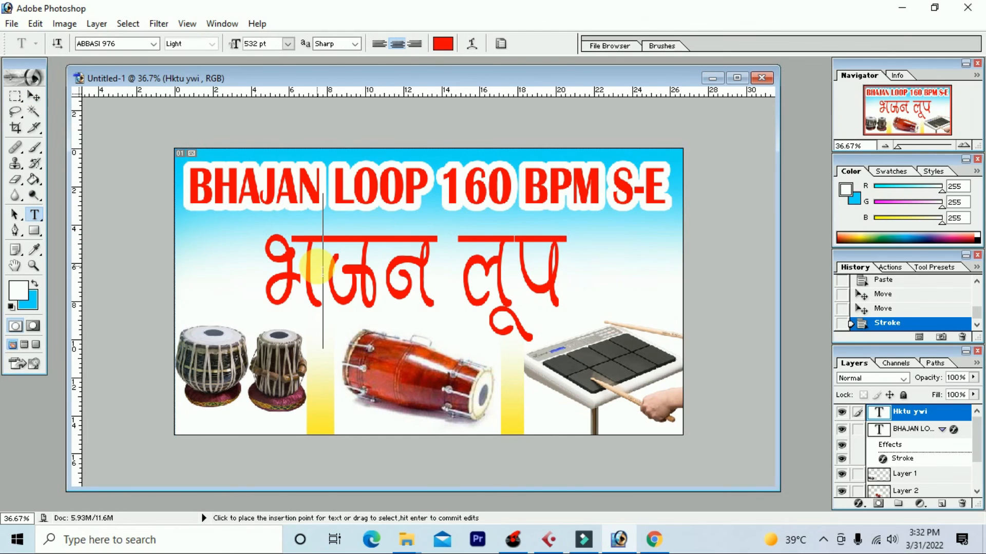
{"action": "key", "text": "ctrl+a"}
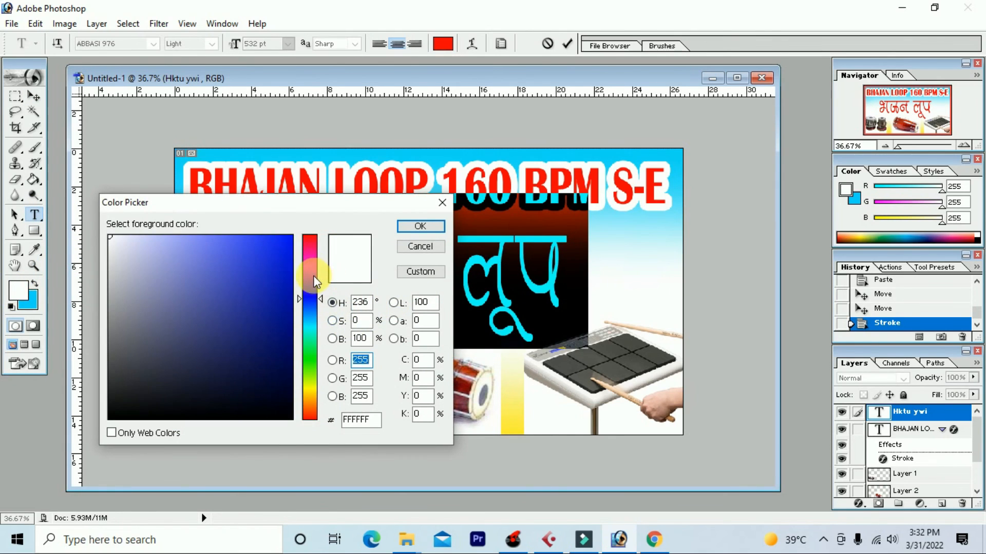
{"action": "left_click", "coordinate": [310, 276]}
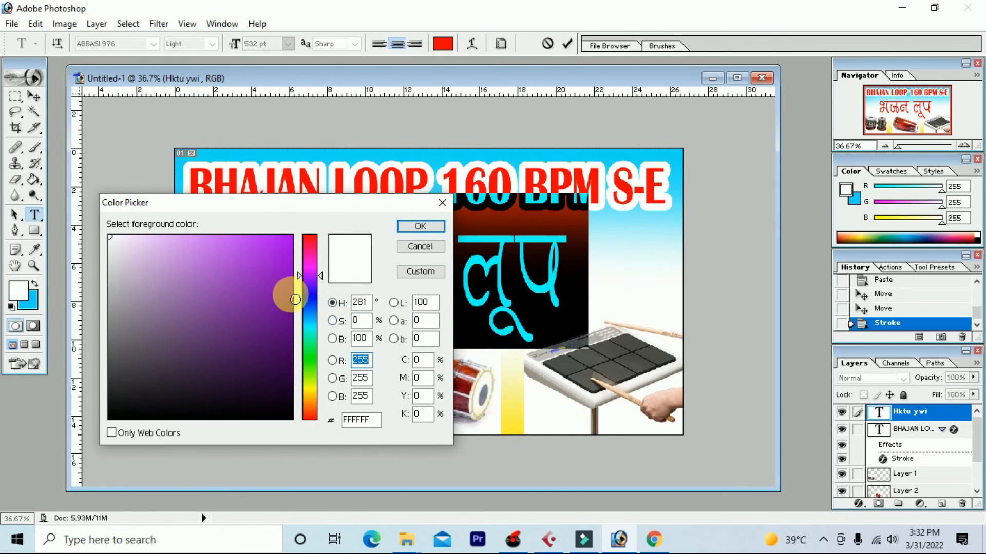
{"action": "left_click", "coordinate": [291, 332]}
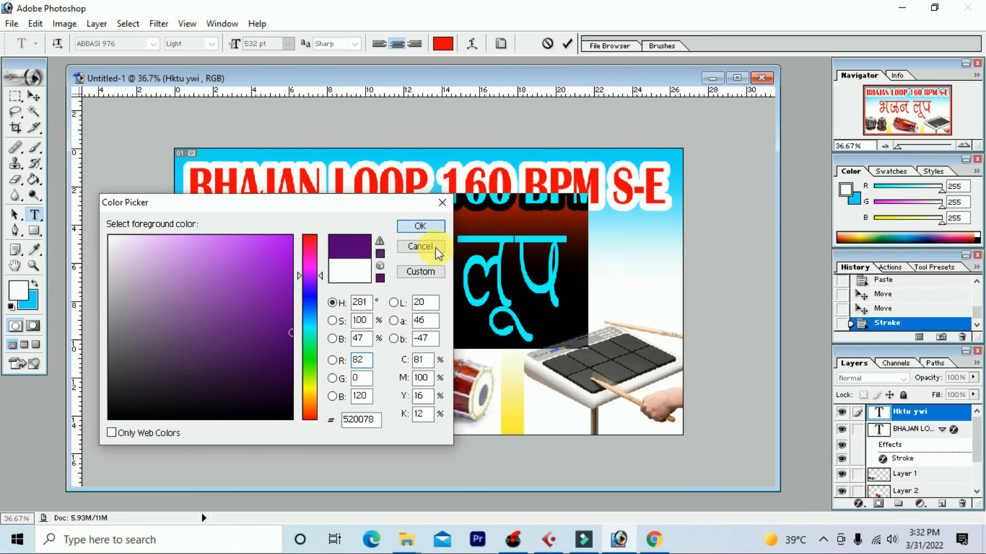
{"action": "left_click", "coordinate": [429, 227]}
{"action": "left_click", "coordinate": [437, 258]}
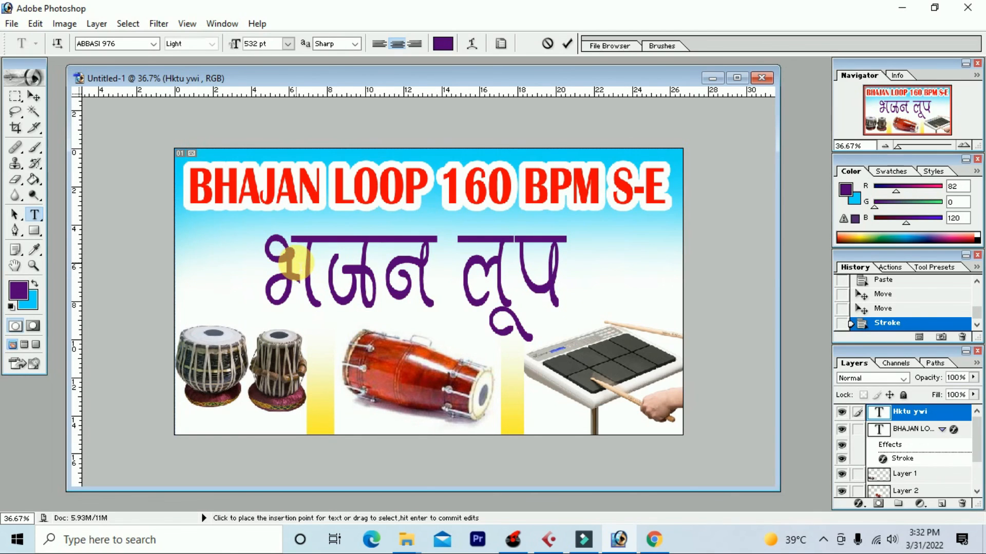
{"action": "left_click", "coordinate": [41, 100]}
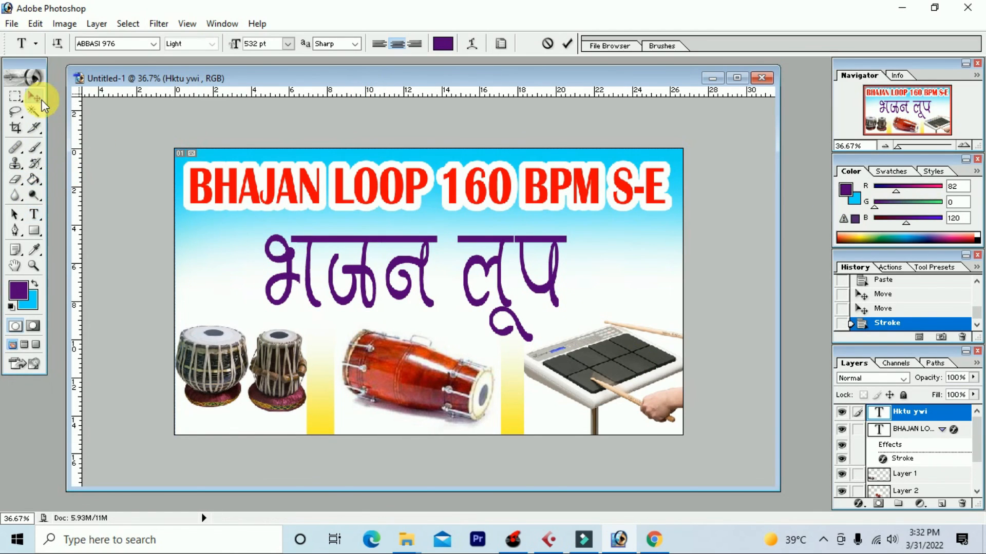
Select the Octapad picture's layer on the canvas
{"action": "left_click", "coordinate": [613, 384]}
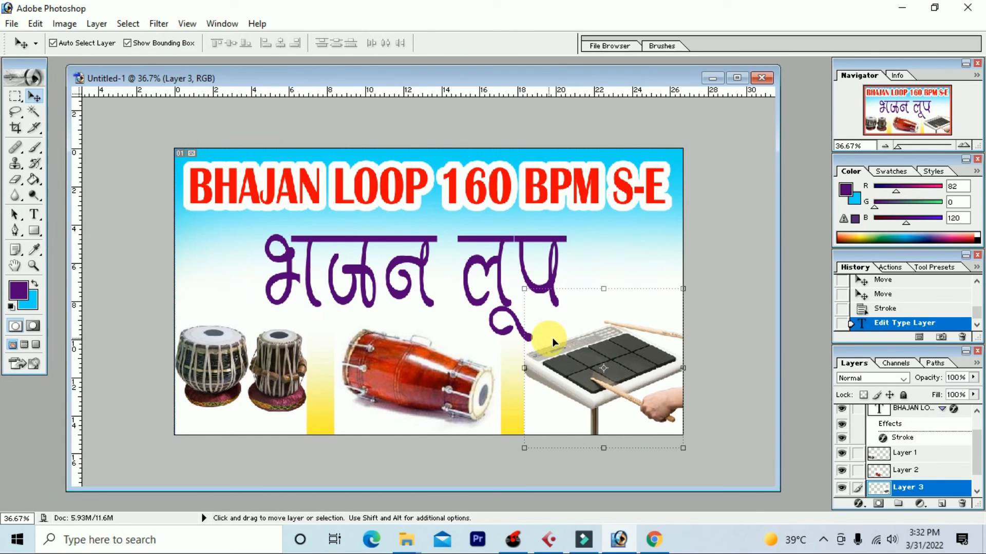